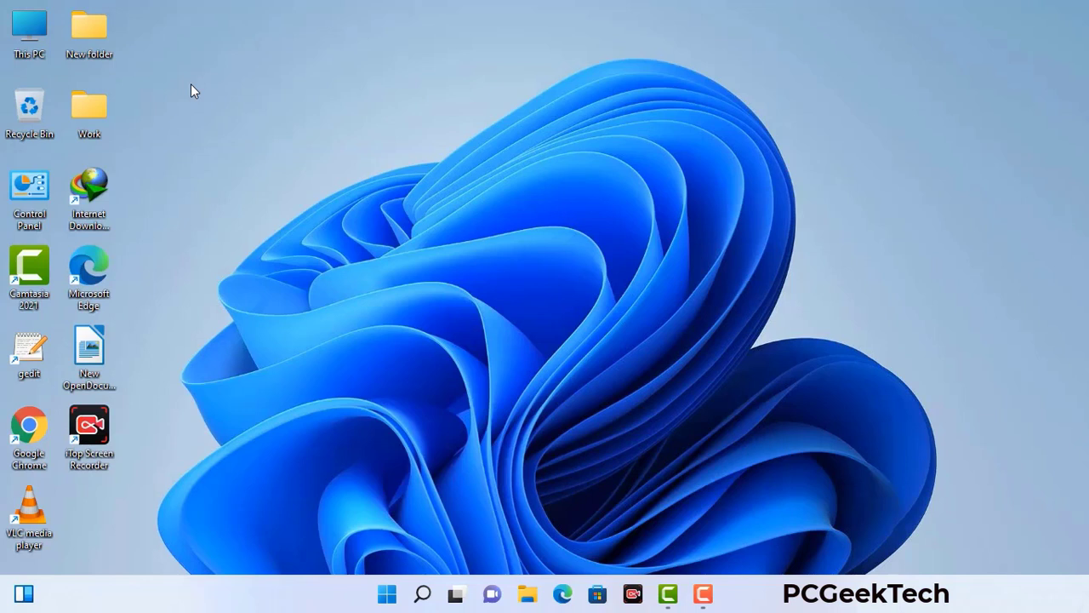
# Step: Open the System Configuration utility by running msconfig
pyautogui.press('super+r')
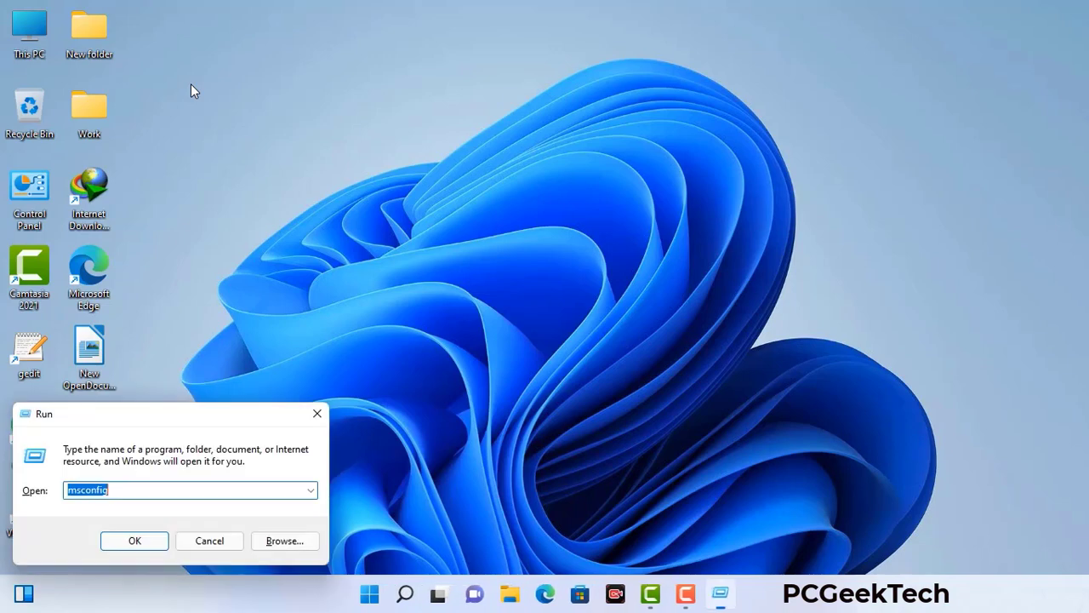
pyautogui.moveTo(182, 413); pyautogui.dragTo(478, 133)
pyautogui.click(432, 213)
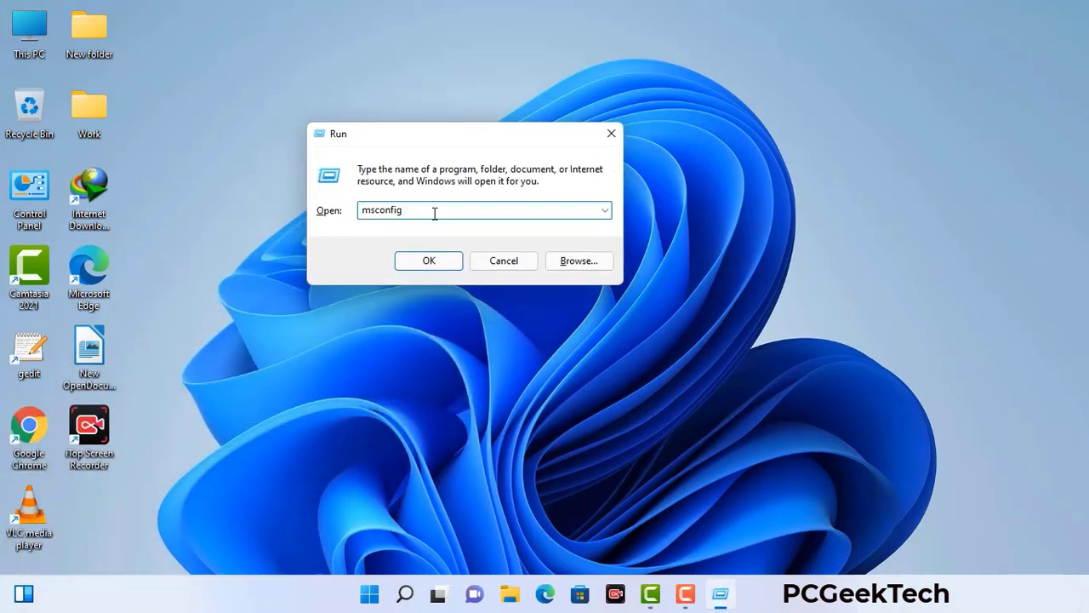
pyautogui.click(428, 261)
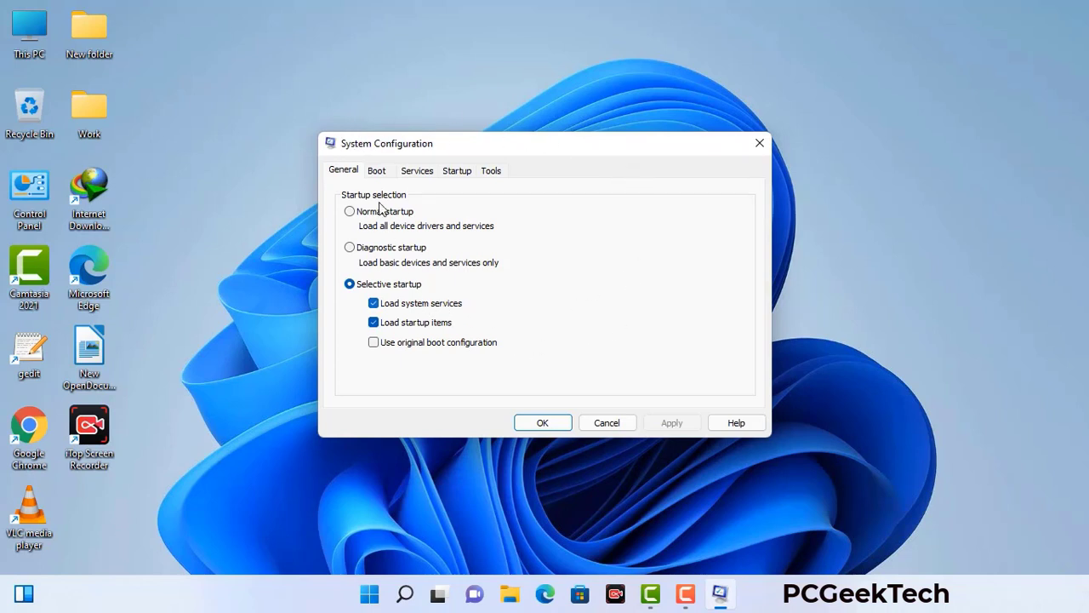
# Step: Enable Safe boot with the Network option for Windows 11 and apply the boot settings
pyautogui.click(380, 174)
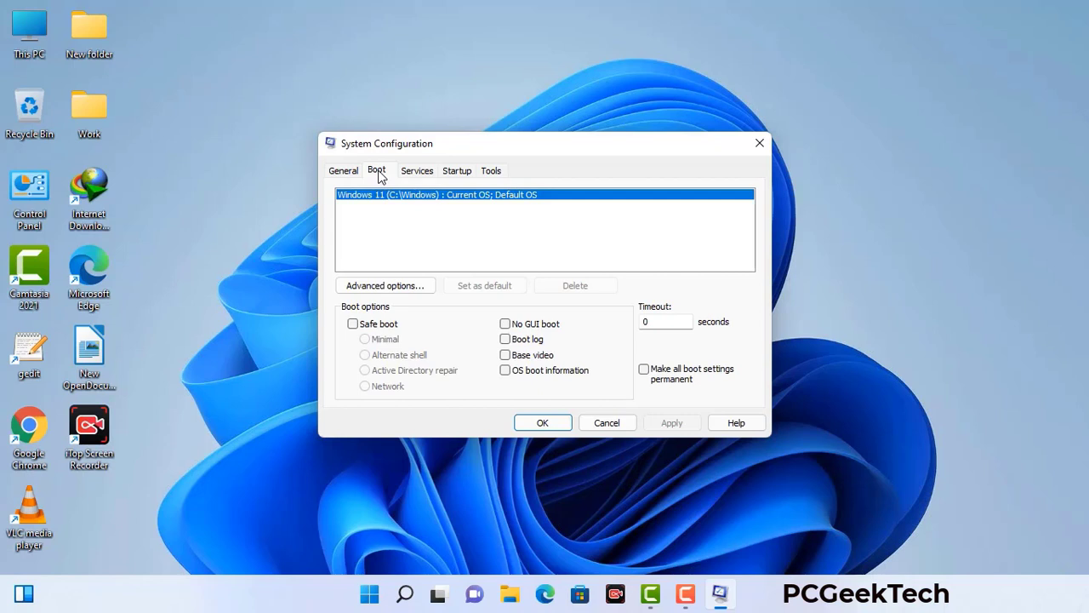
pyautogui.click(352, 324)
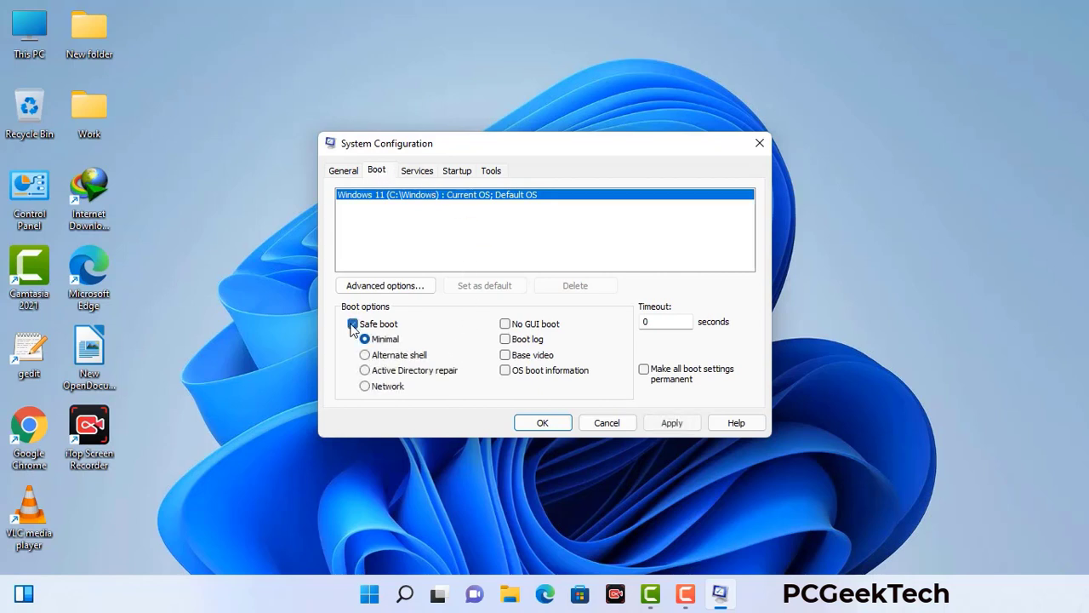
pyautogui.click(389, 389)
pyautogui.click(671, 423)
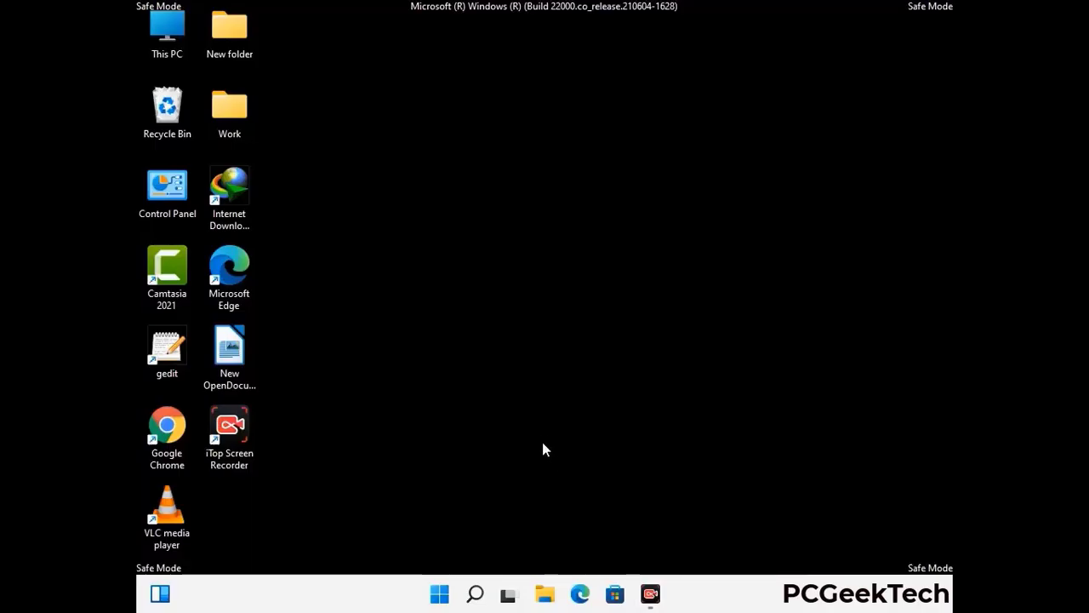
# Step: Set File Explorer Options in Control Panel to show hidden files, folders, and drives, apply the change and close Control Panel
pyautogui.doubleClick(168, 202)
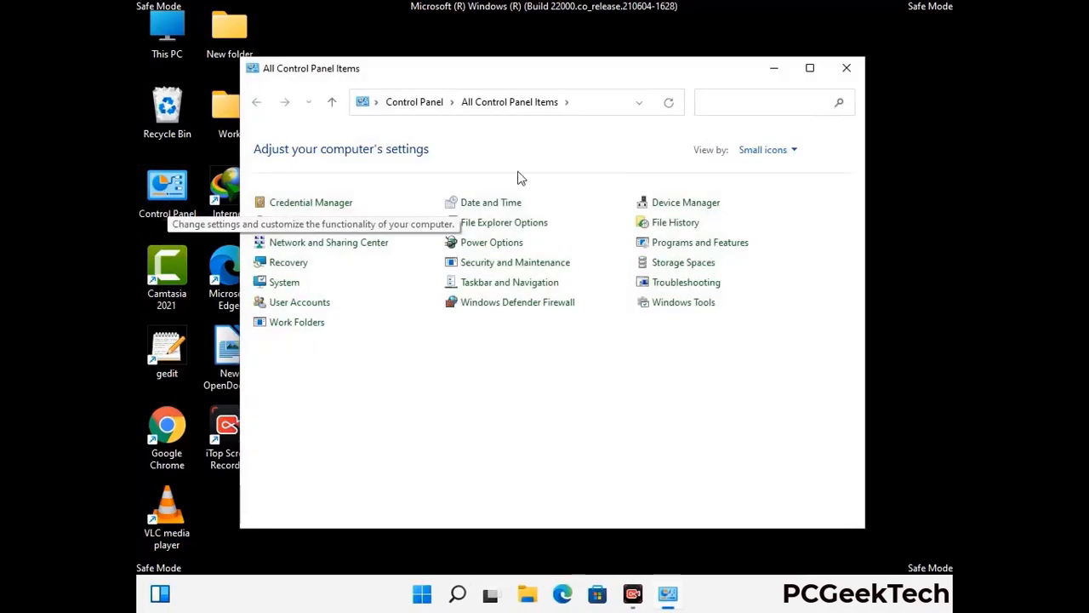
pyautogui.click(525, 225)
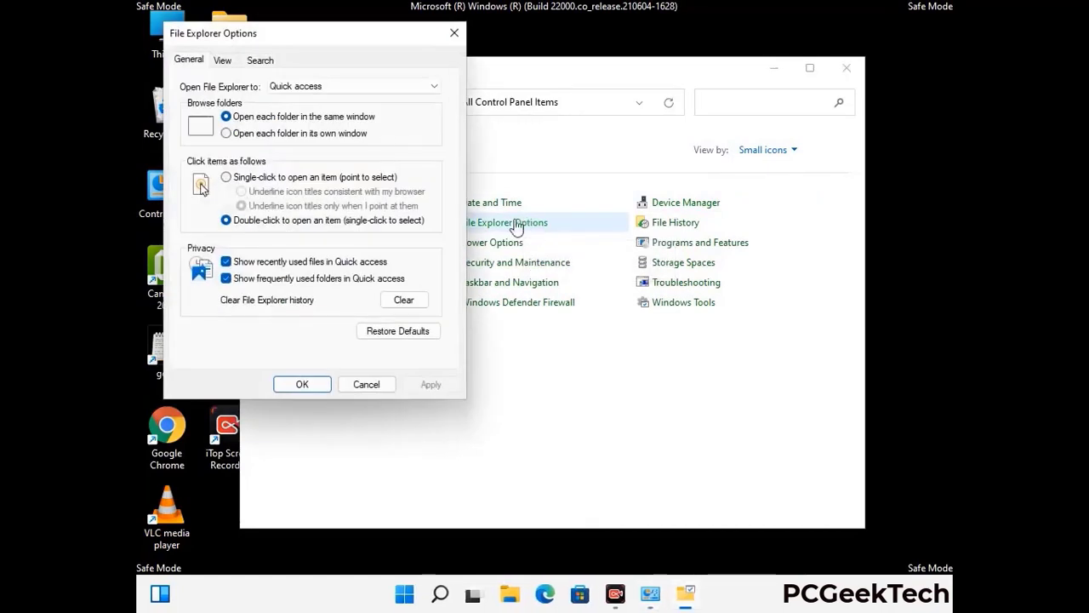
pyautogui.click(224, 61)
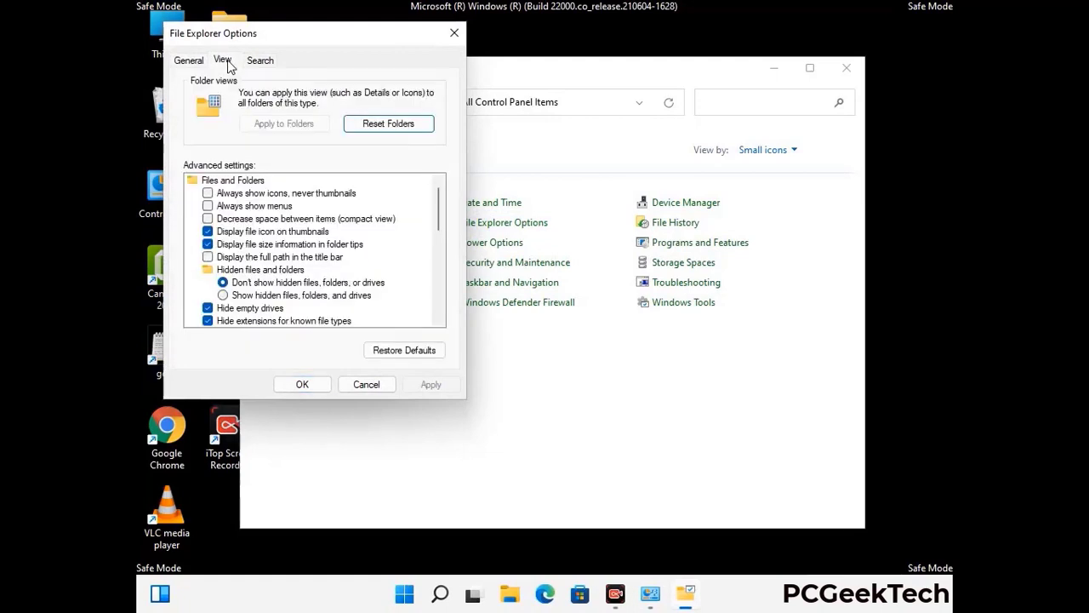
pyautogui.click(225, 296)
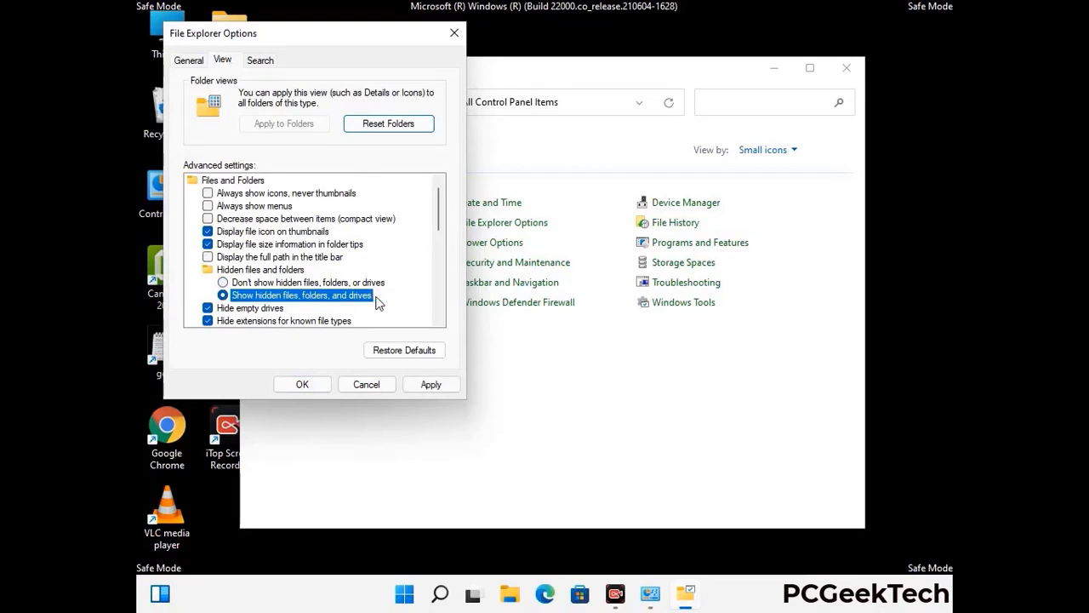
pyautogui.click(430, 384)
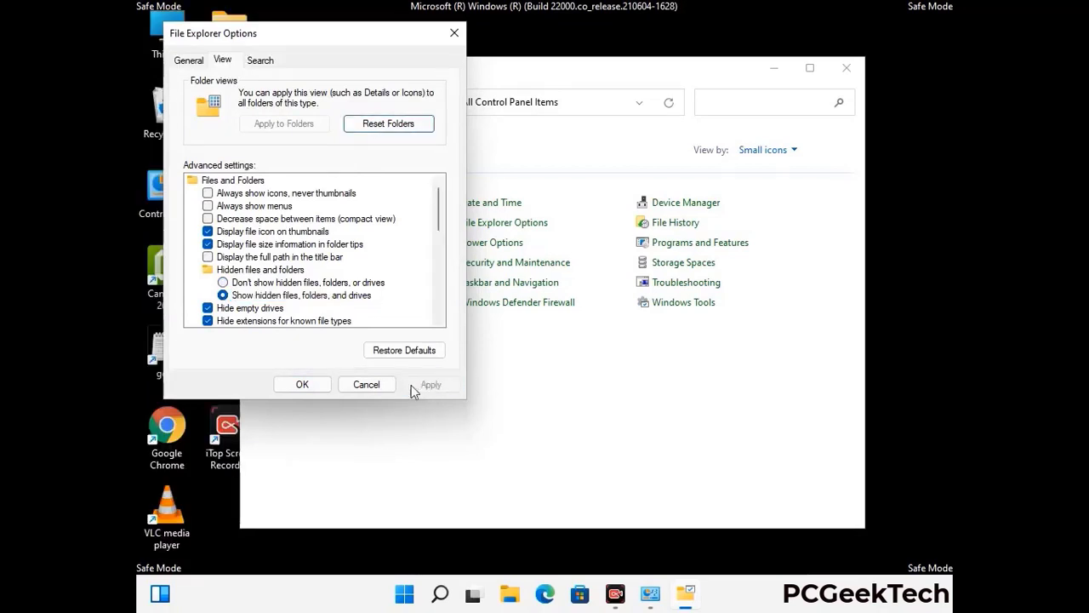
pyautogui.click(286, 387)
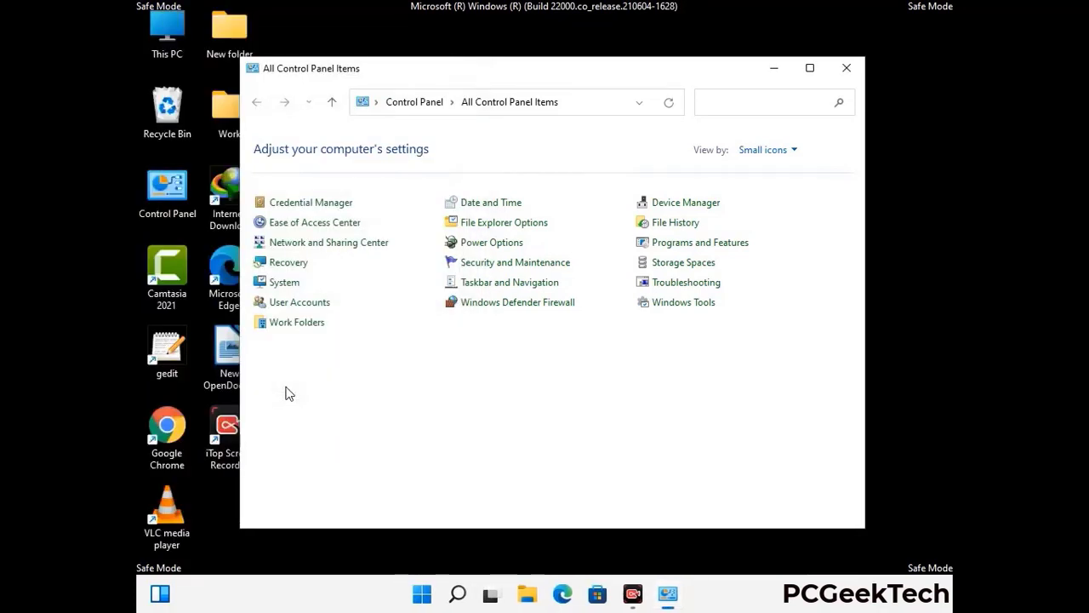
pyautogui.click(845, 70)
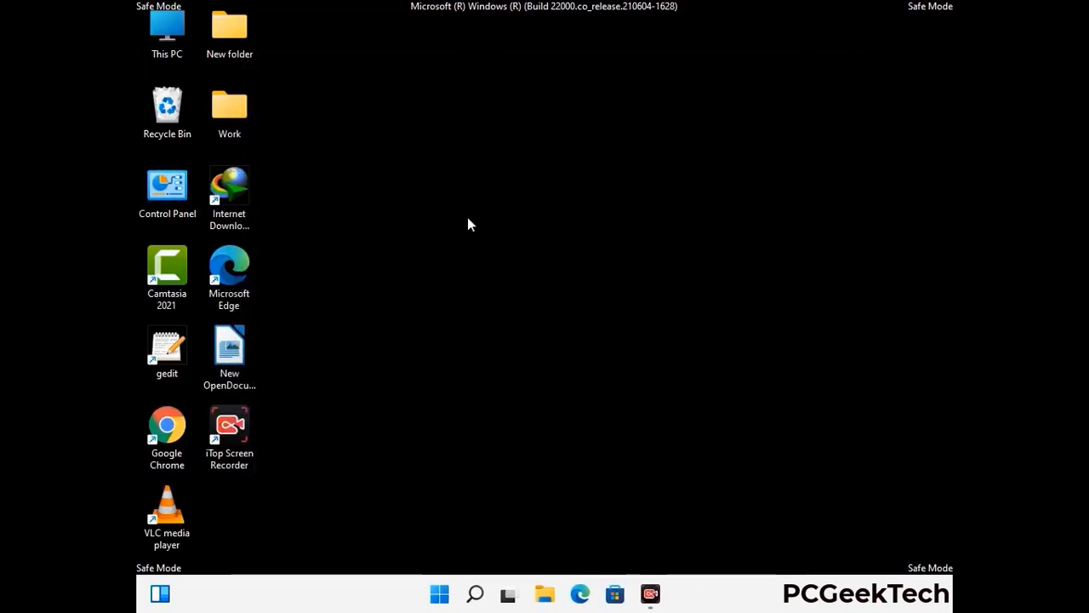
# Step: Browse from This PC to the folder C:\Windows\System32\drivers\etc
pyautogui.doubleClick(162, 52)
pyautogui.doubleClick(477, 372)
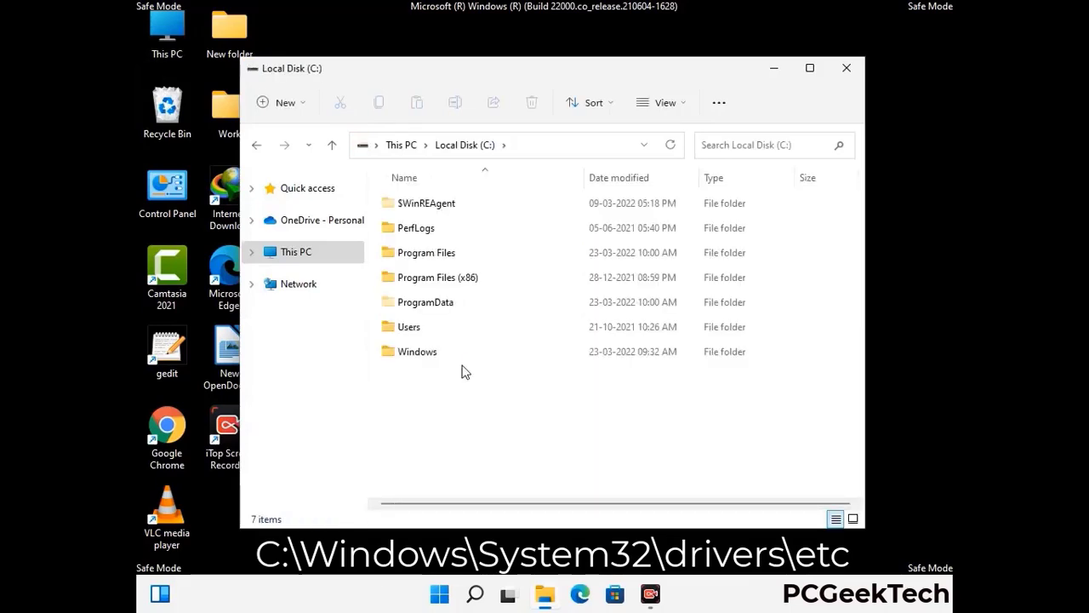
pyautogui.doubleClick(413, 353)
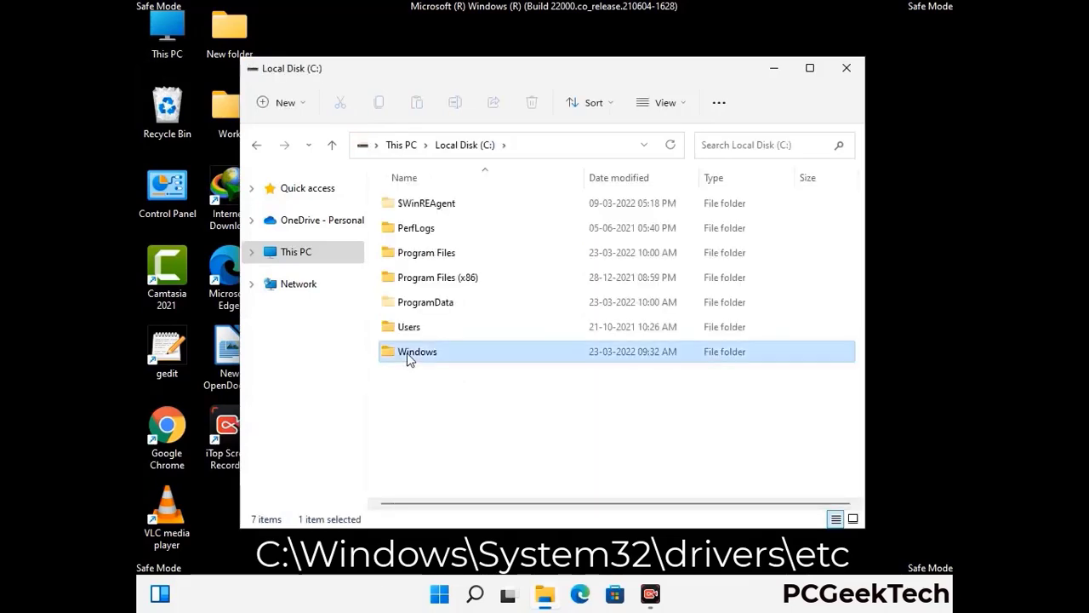
pyautogui.scroll(-6, 545, 362)
pyautogui.scroll(-12, 536, 366)
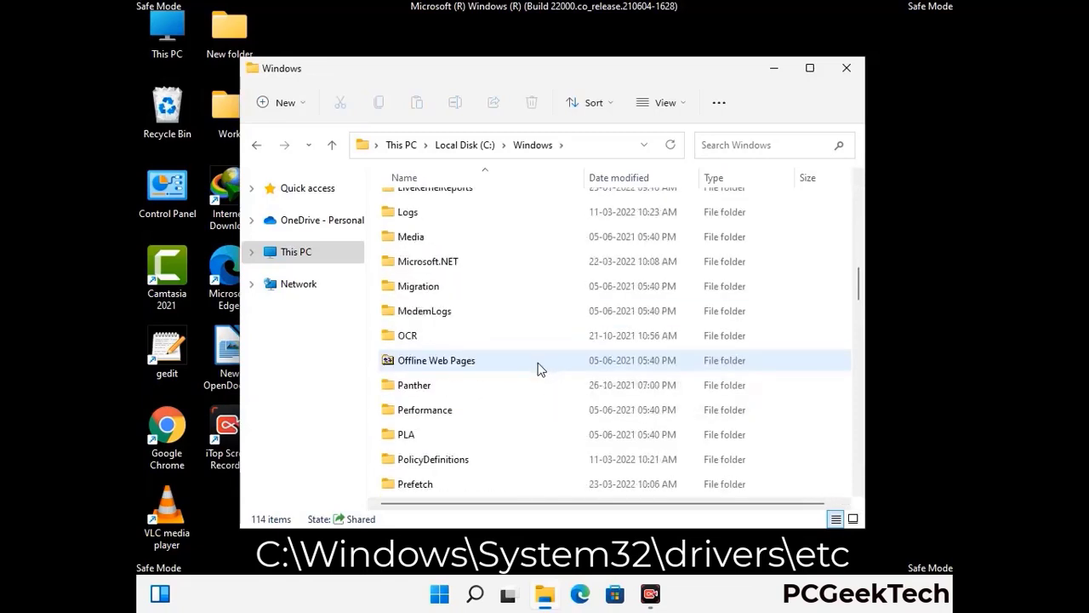
pyautogui.scroll(-2, 512, 363)
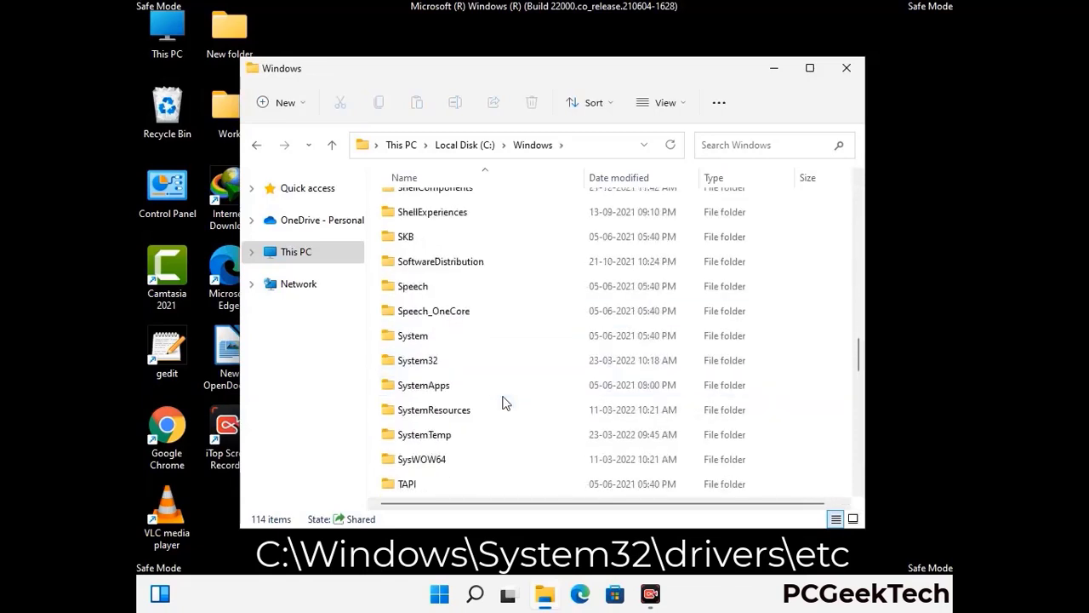
pyautogui.doubleClick(415, 361)
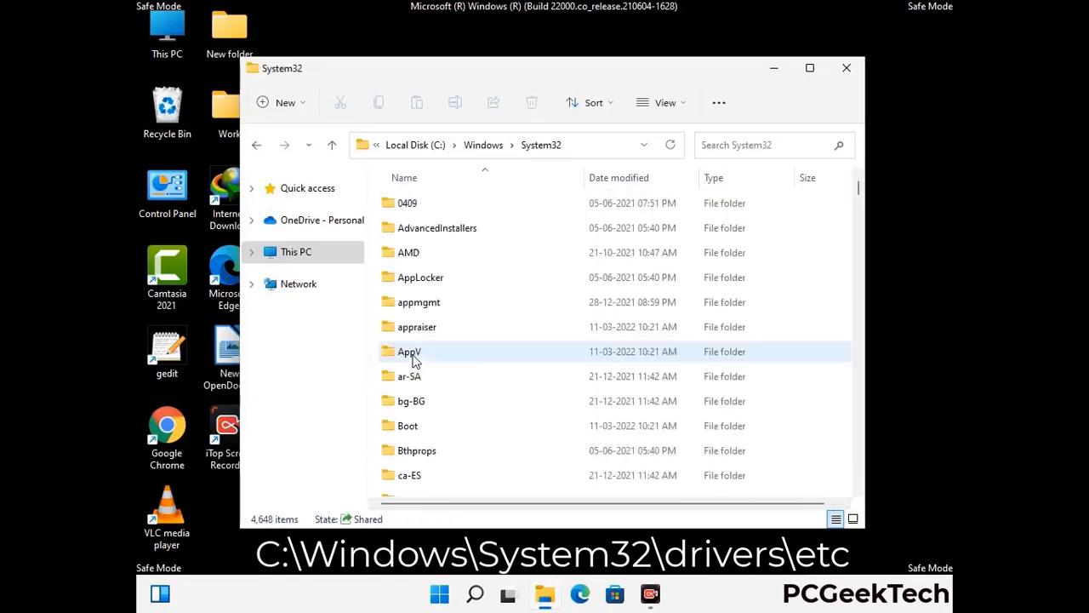
pyautogui.scroll(-4, 468, 370)
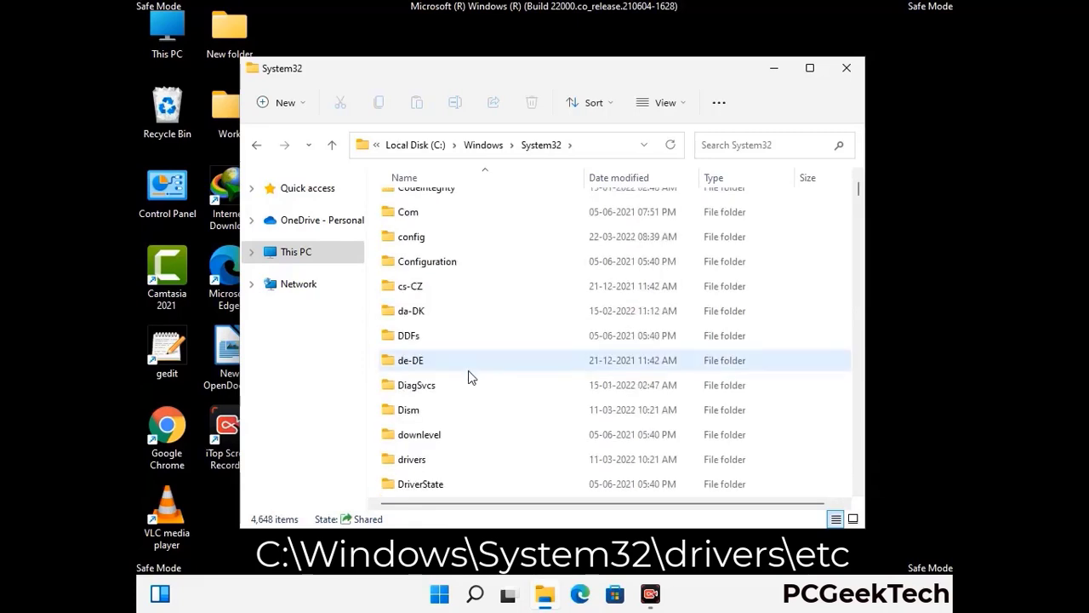
pyautogui.doubleClick(417, 461)
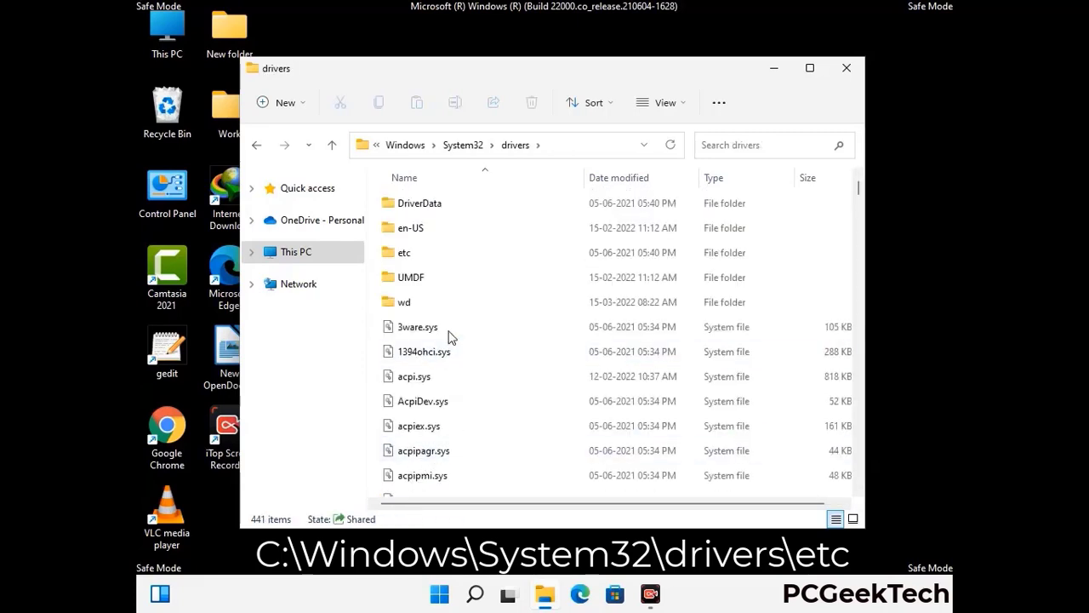
pyautogui.doubleClick(405, 253)
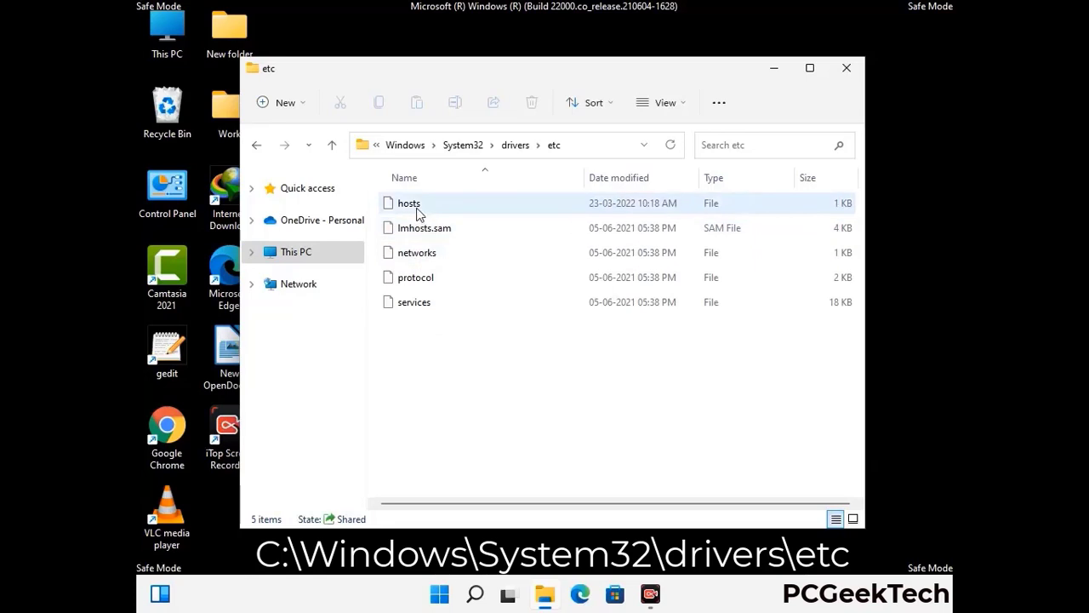
# Step: Open the hosts file with Notepad
pyautogui.click(417, 213)
pyautogui.doubleClick(417, 213)
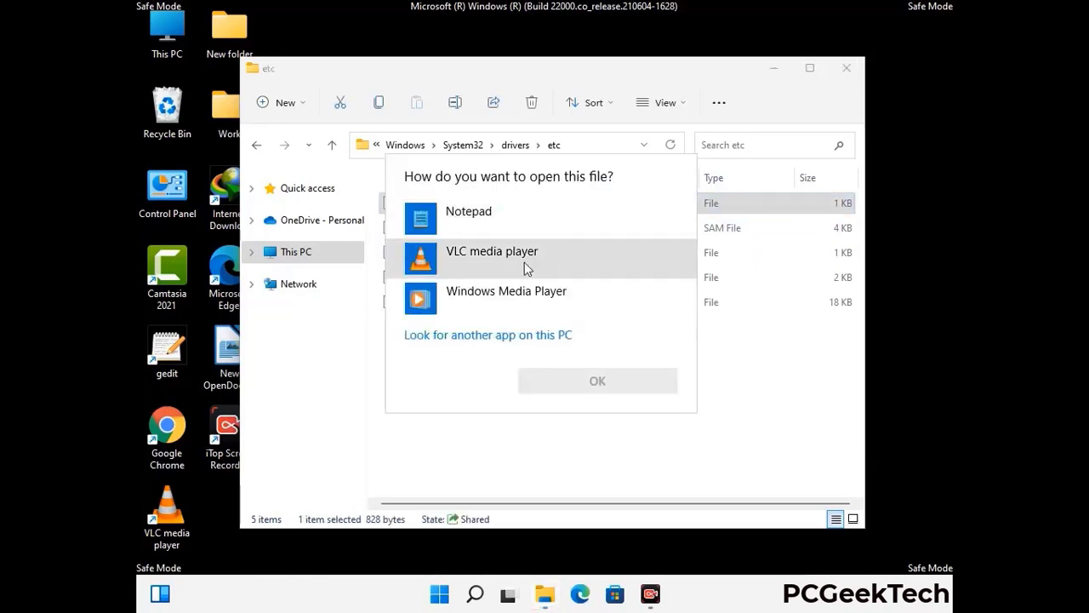
pyautogui.click(484, 218)
pyautogui.click(598, 383)
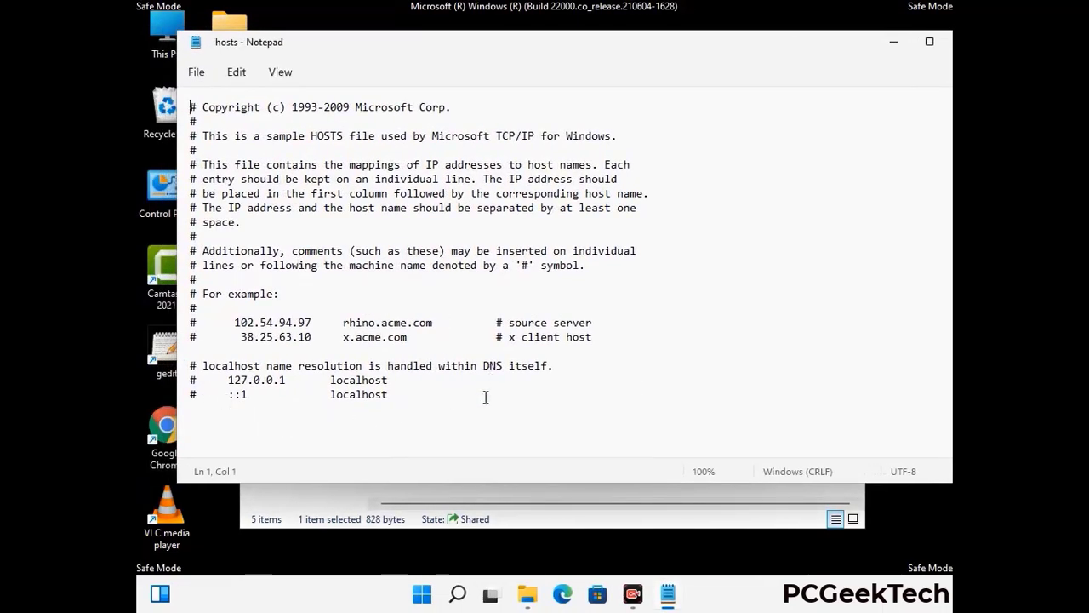
# Step: Add two line breaks after the last localhost line of the hosts file and save it
pyautogui.click(408, 400)
pyautogui.press('Return')
pyautogui.press('Return')
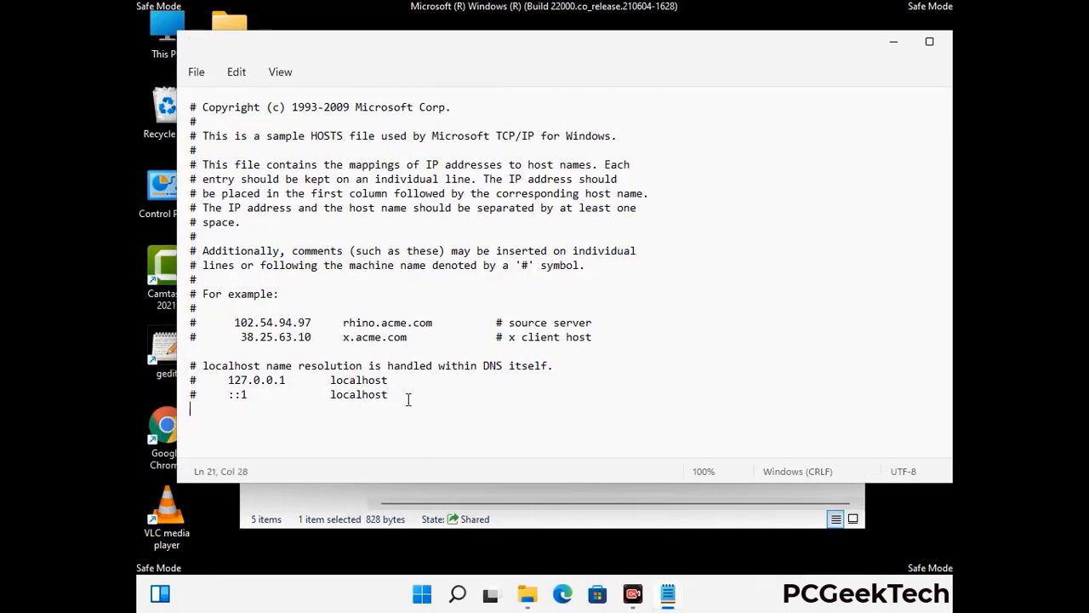
pyautogui.scroll(-1, 187, 366)
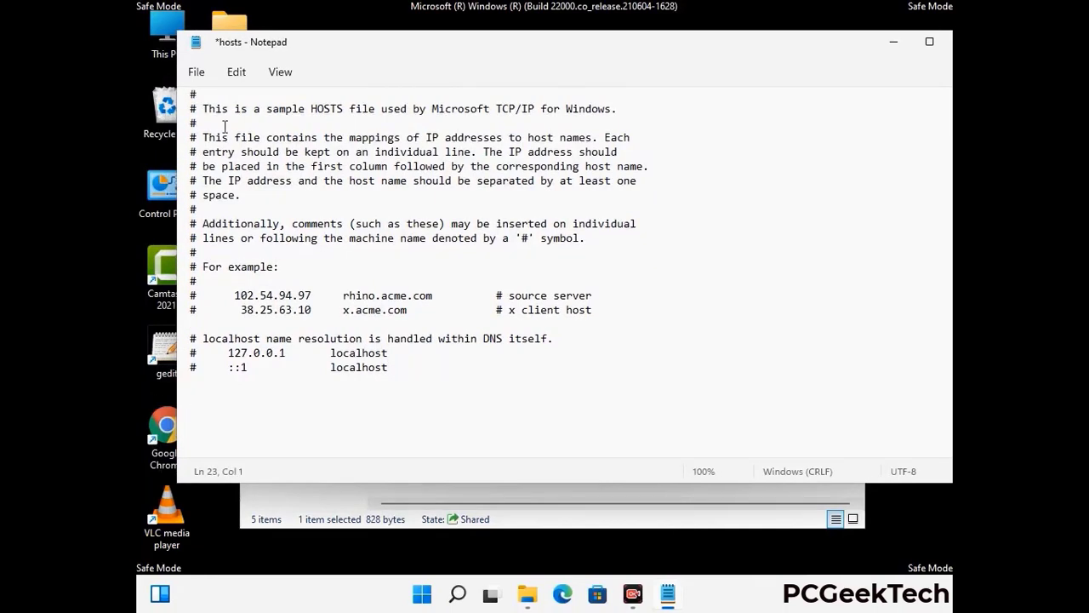
pyautogui.click(196, 74)
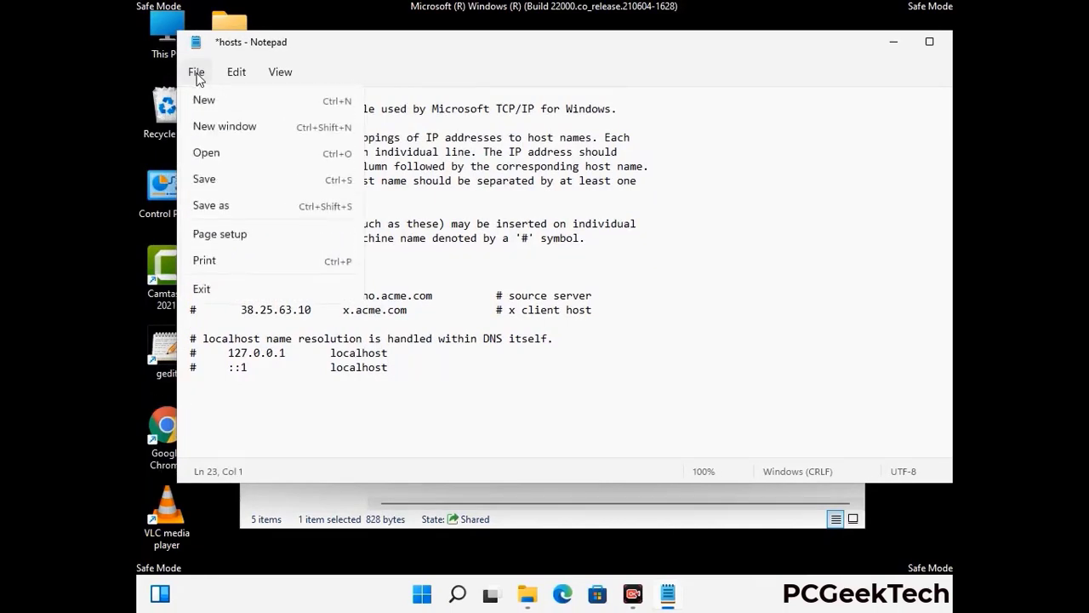
pyautogui.click(204, 180)
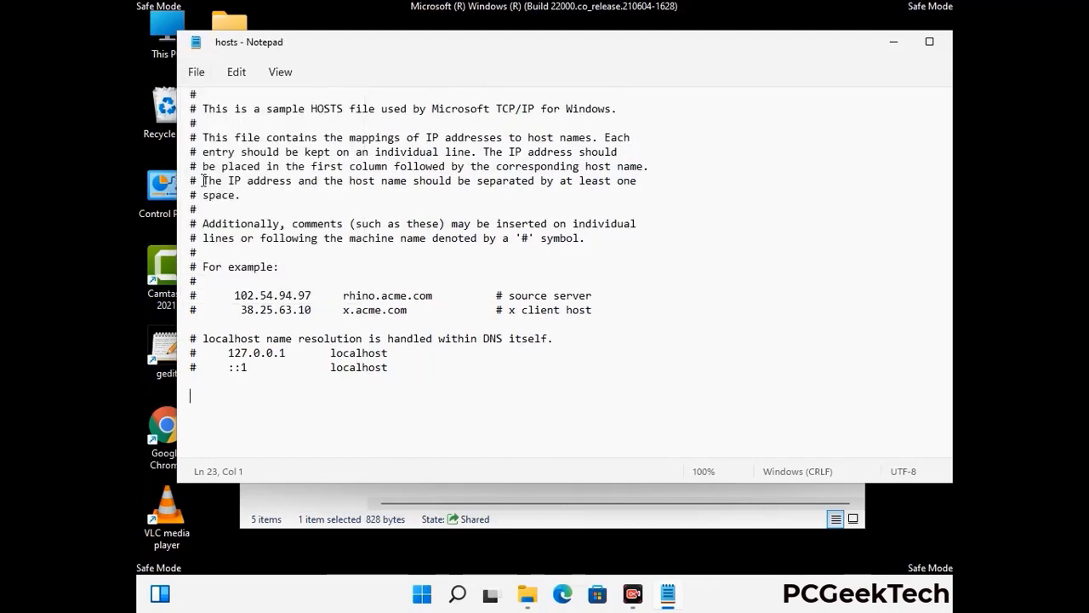
# Step: Close the hosts file and the etc folder window
pyautogui.moveTo(824, 48); pyautogui.dragTo(697, 47)
pyautogui.click(840, 44)
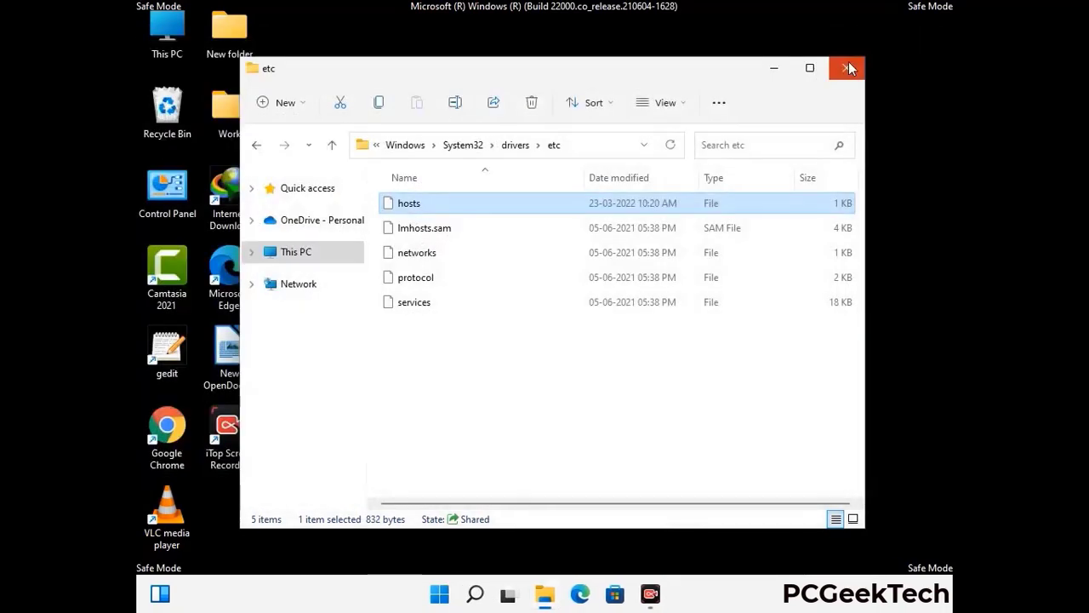
pyautogui.click(848, 61)
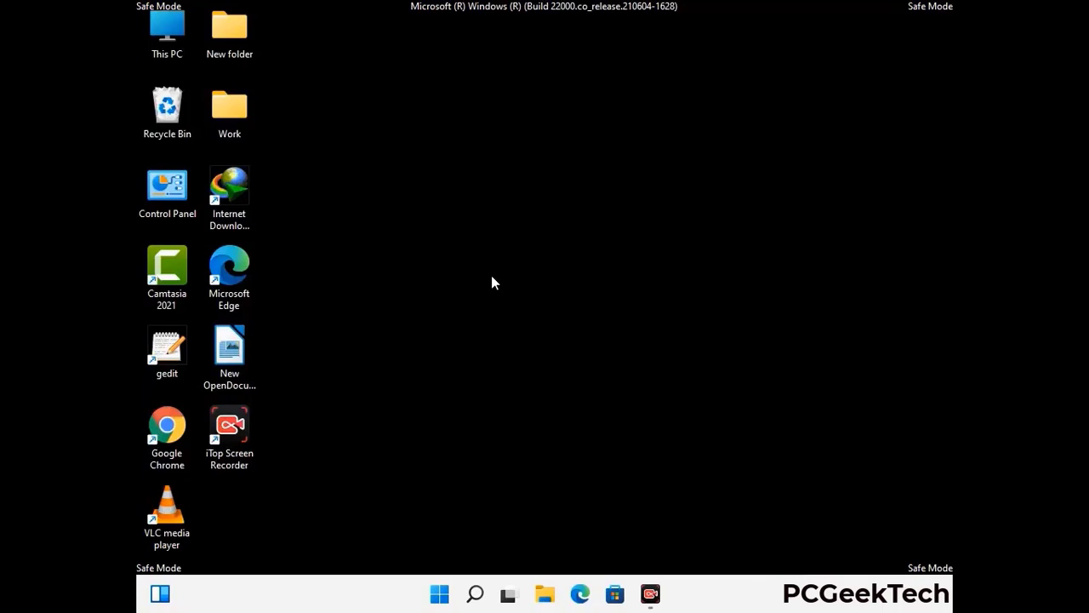
# Step: Open the AppData Roaming folder by running %appdata% and look through its subfolders
pyautogui.press('super+r')
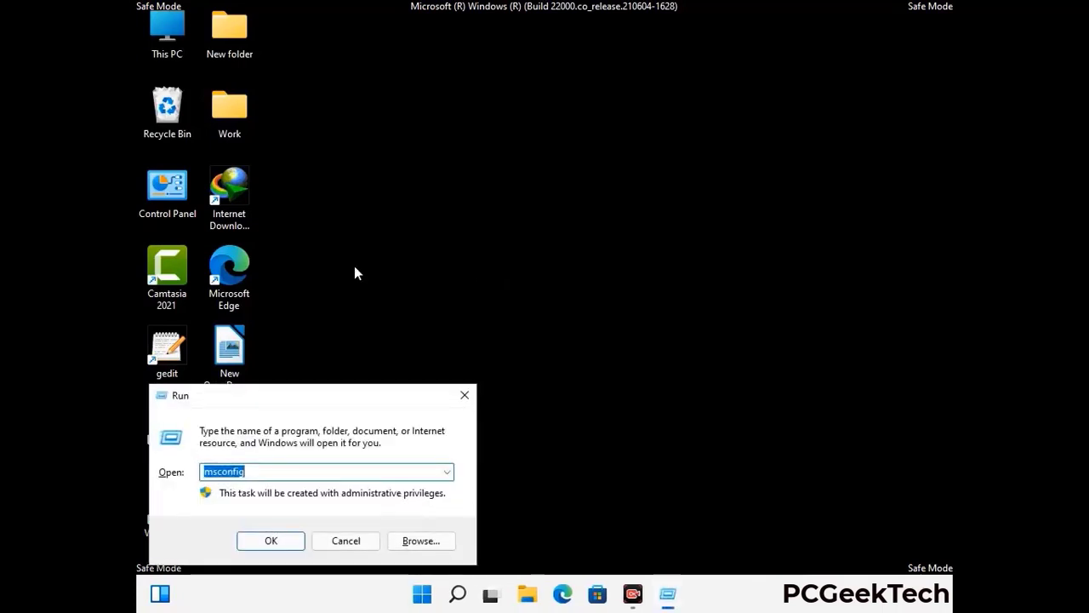
pyautogui.moveTo(313, 393); pyautogui.dragTo(507, 169)
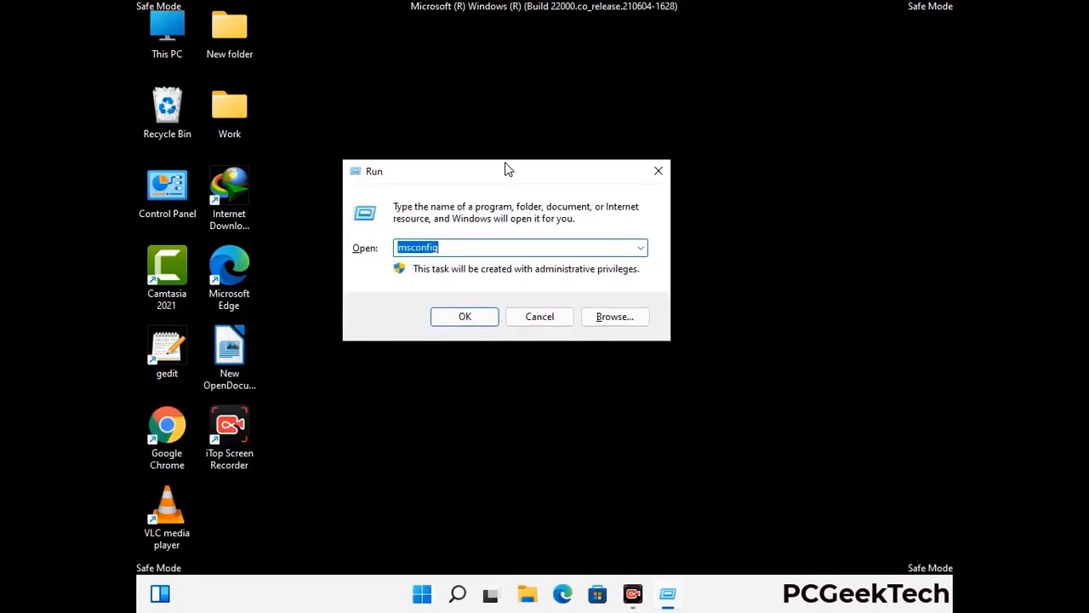
pyautogui.write('%')
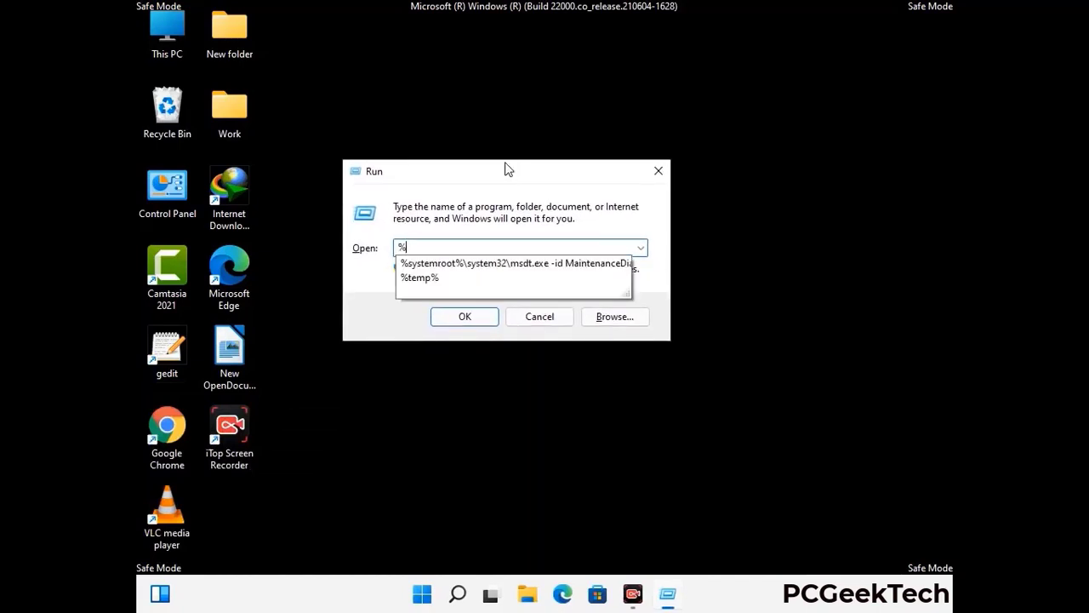
pyautogui.write('ap')
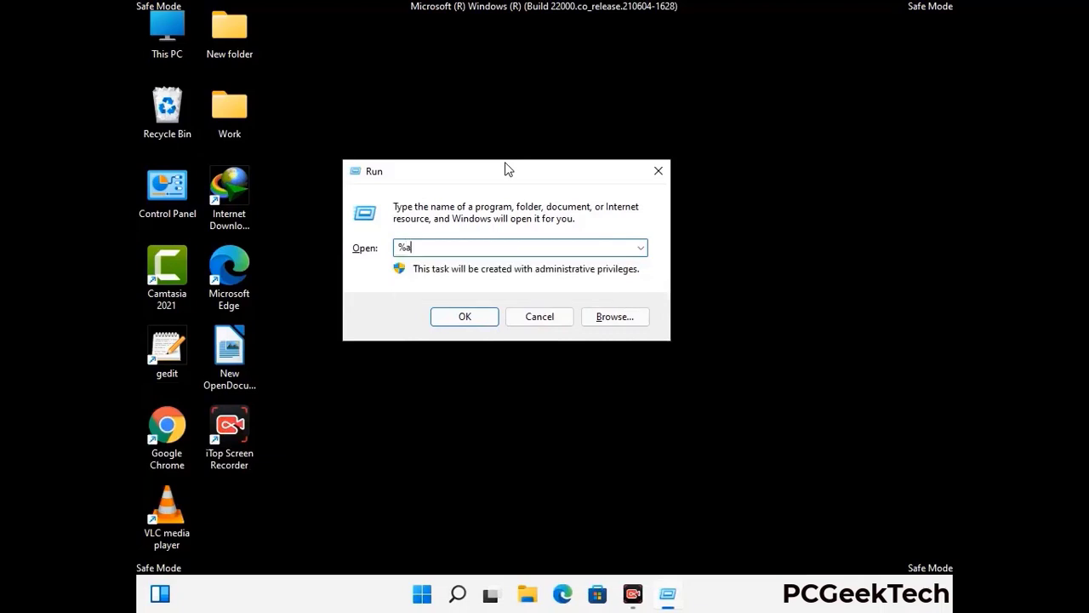
pyautogui.write('pdata%')
pyautogui.press('Return')
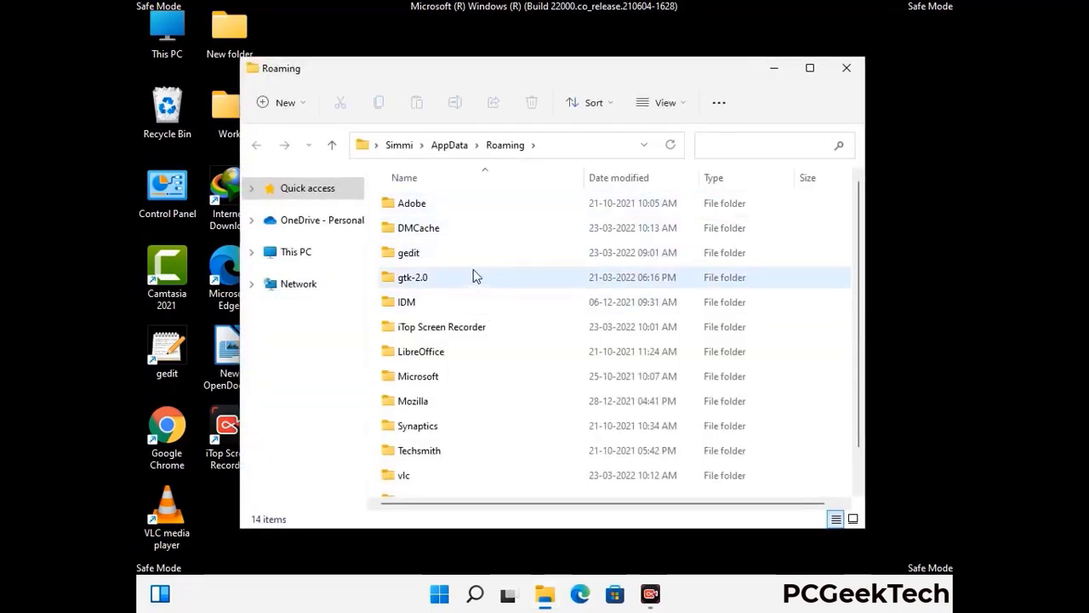
pyautogui.scroll(-1, 506, 315)
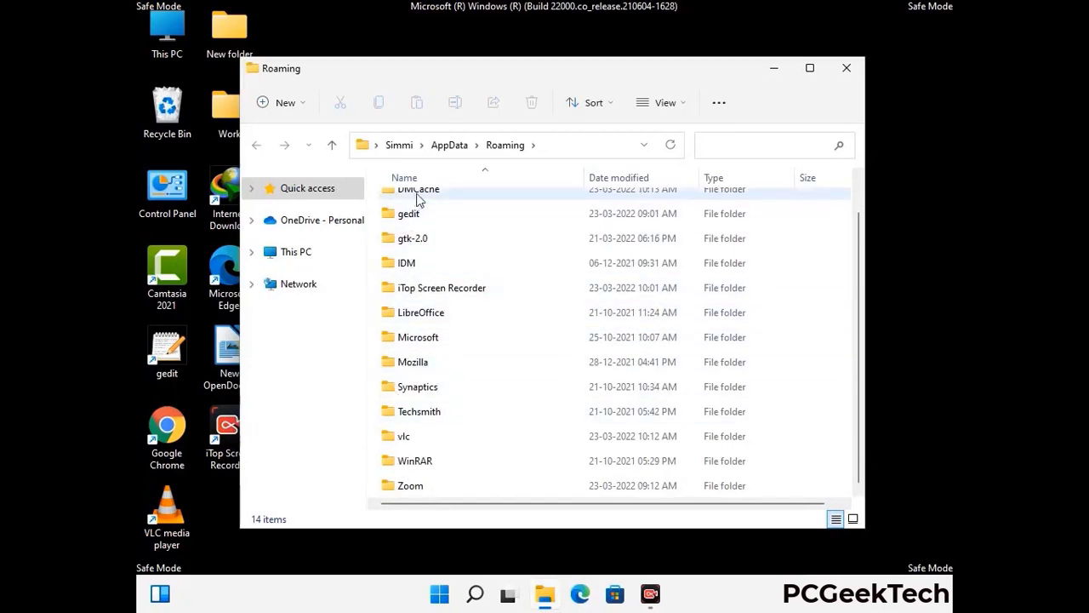
# Step: Delete the Zoom folder from the AppData Roaming folder and close the folder window
pyautogui.scroll(1, 450, 298)
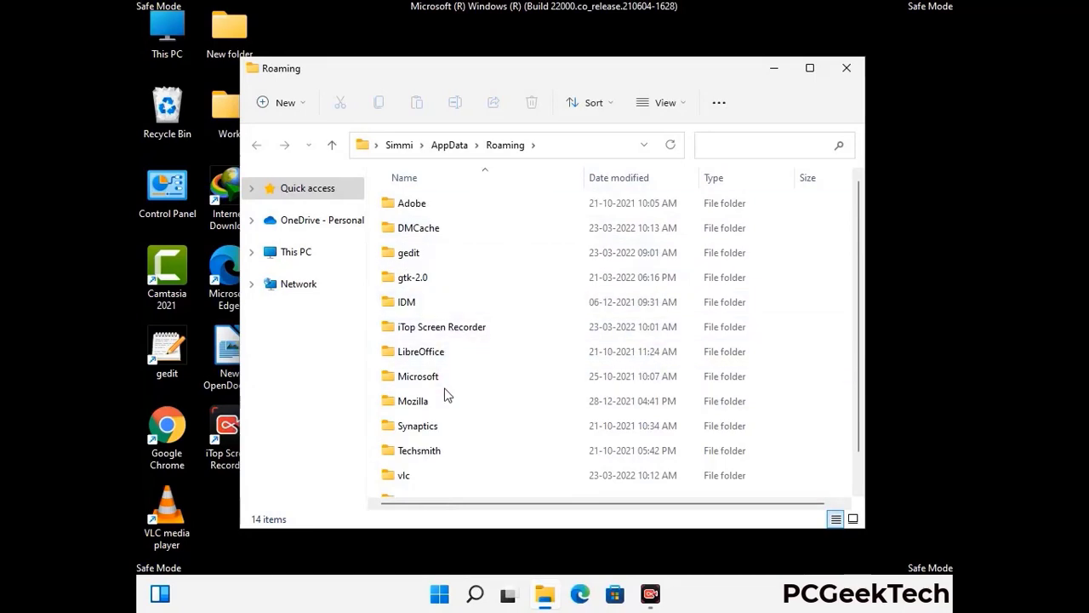
pyautogui.scroll(-1, 445, 390)
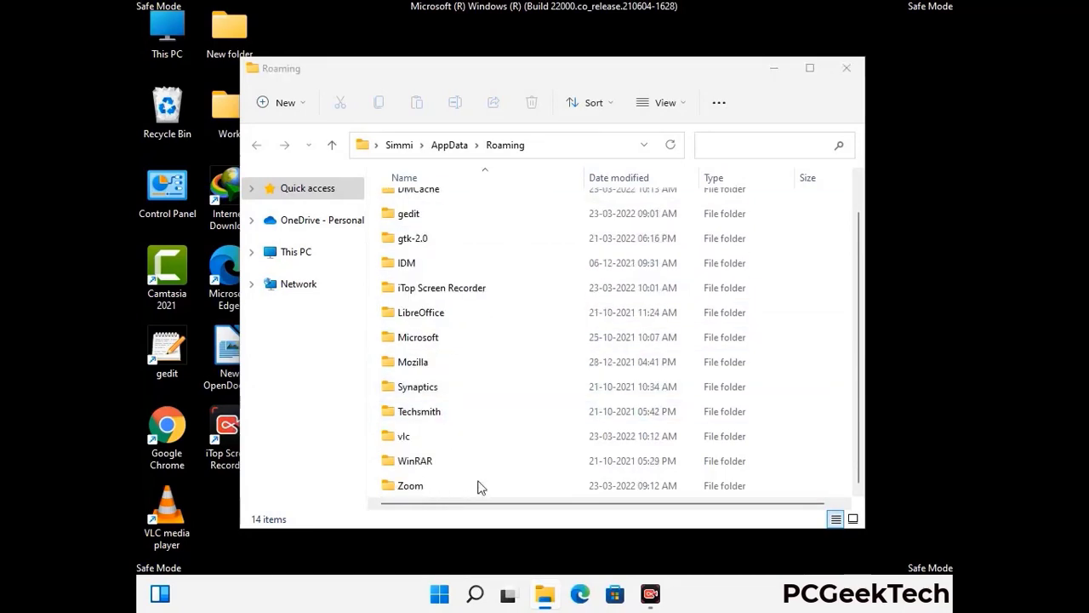
pyautogui.click(609, 482)
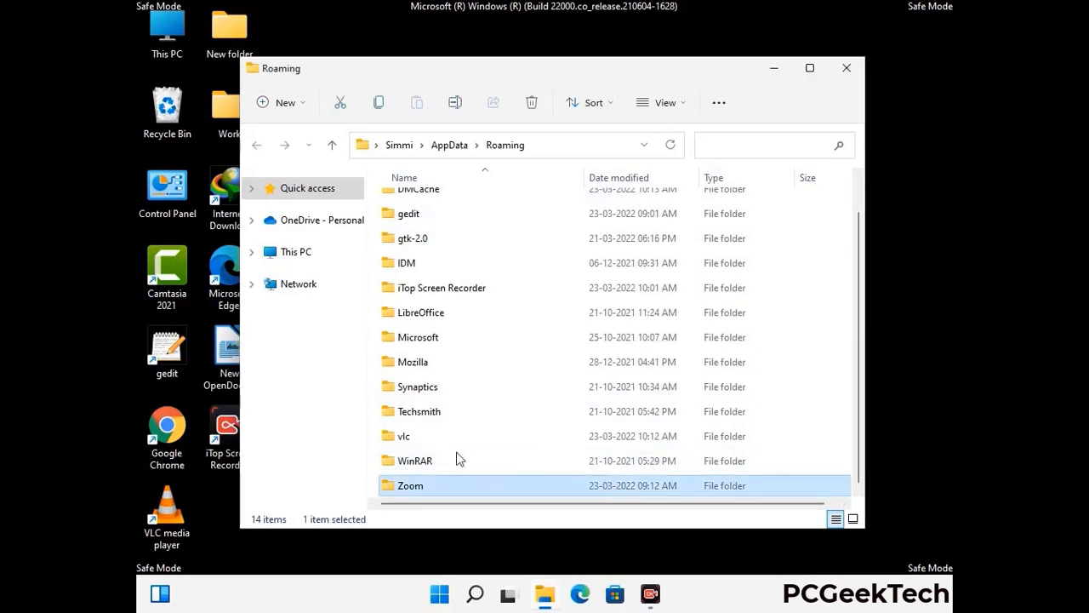
pyautogui.click(539, 108)
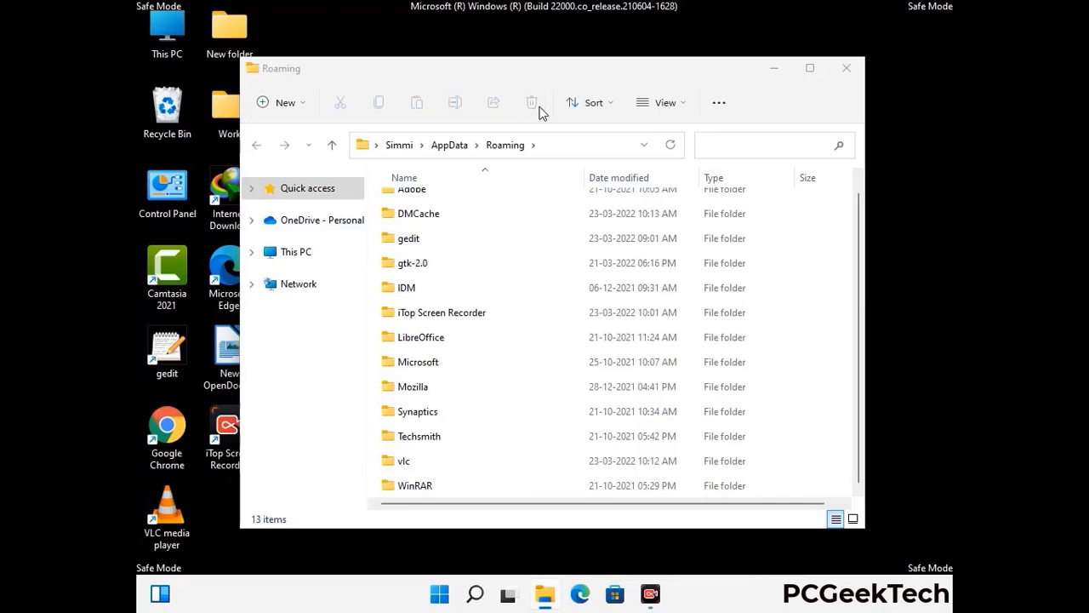
pyautogui.click(846, 70)
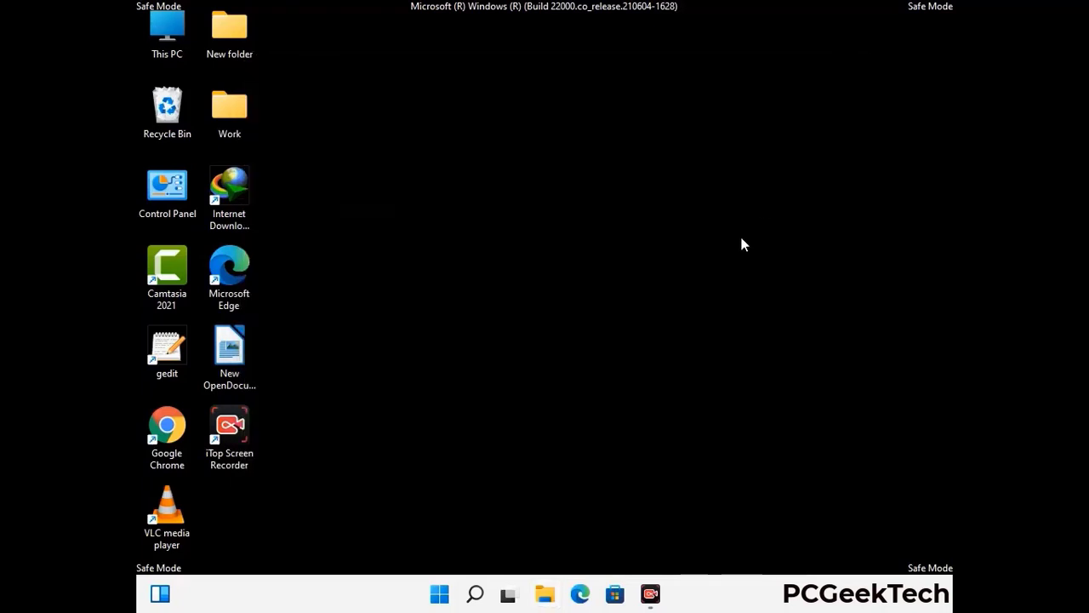
# Step: Open the AppData Local folder by running %LocalAppData%
pyautogui.press('super+r')
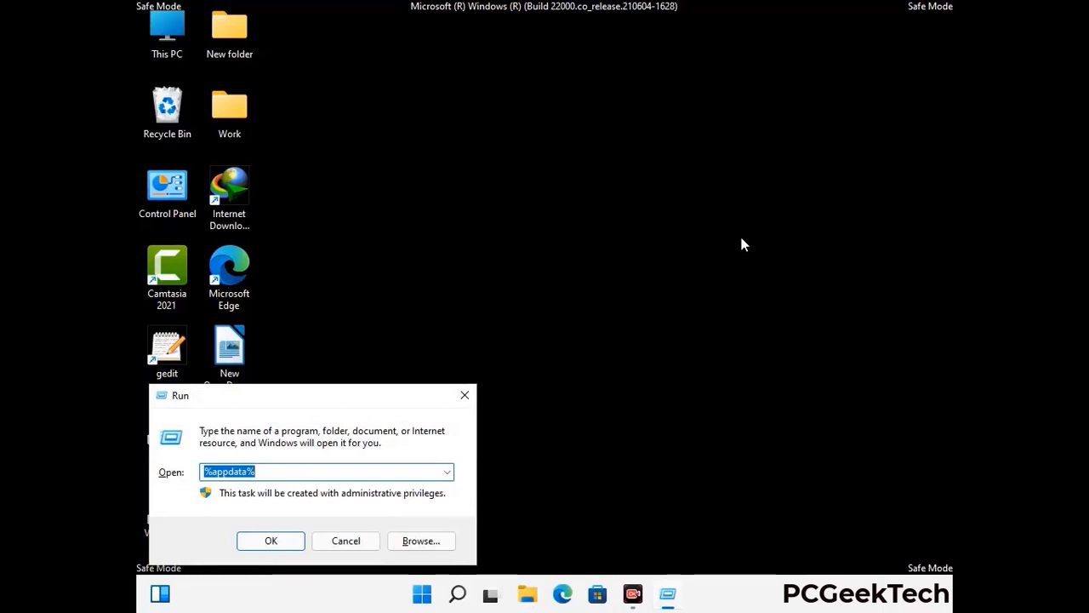
pyautogui.moveTo(341, 405); pyautogui.dragTo(571, 216)
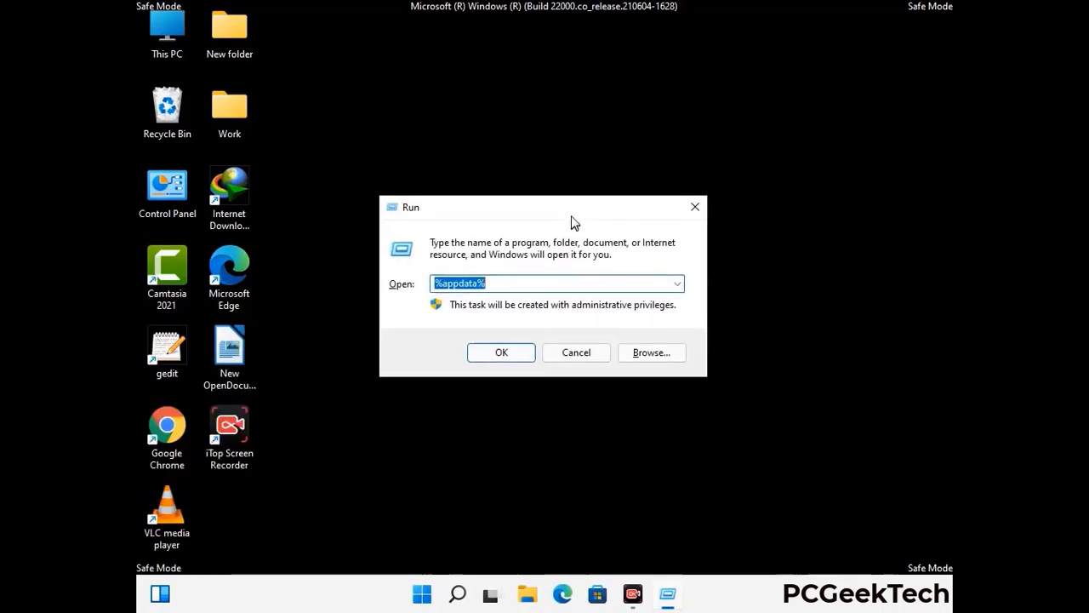
pyautogui.write('%Local')
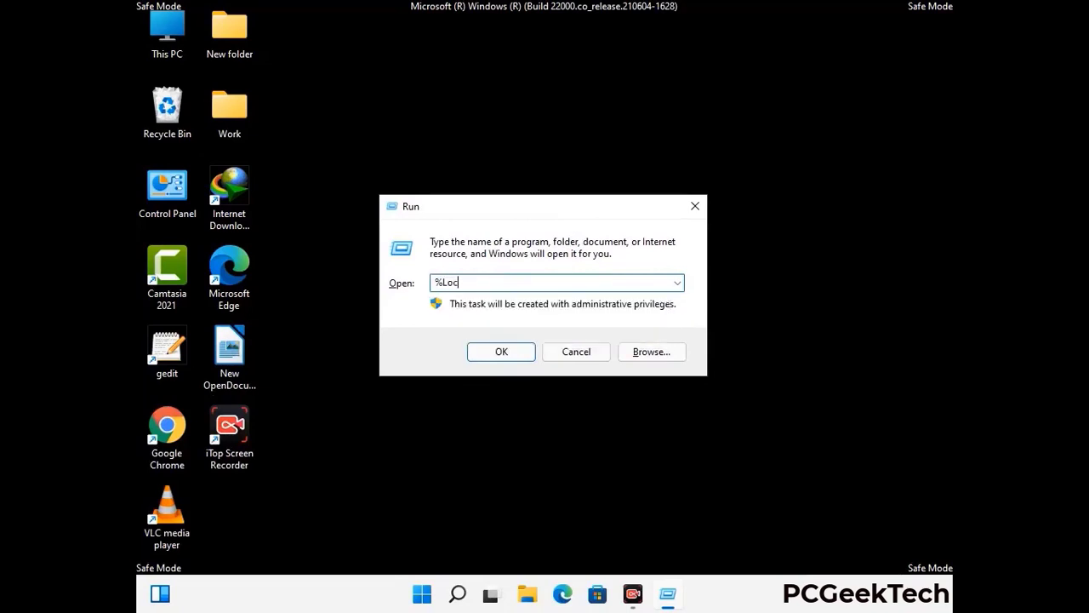
pyautogui.write('AppData%')
pyautogui.press('Return')
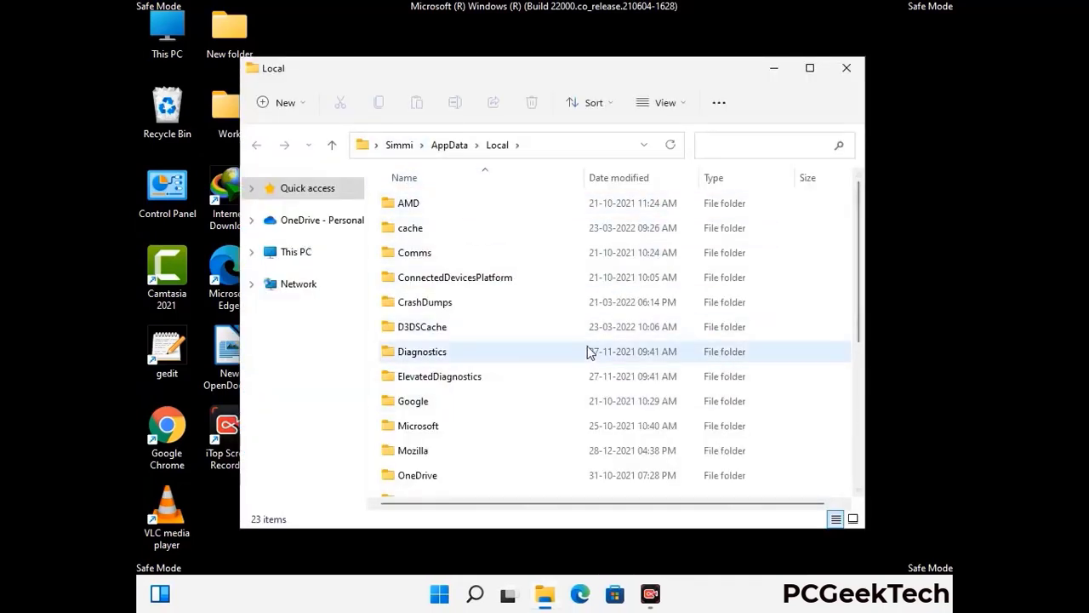
# Step: Delete the Mozilla folder from the AppData Local folder and close the folder window
pyautogui.scroll(-1, 459, 340)
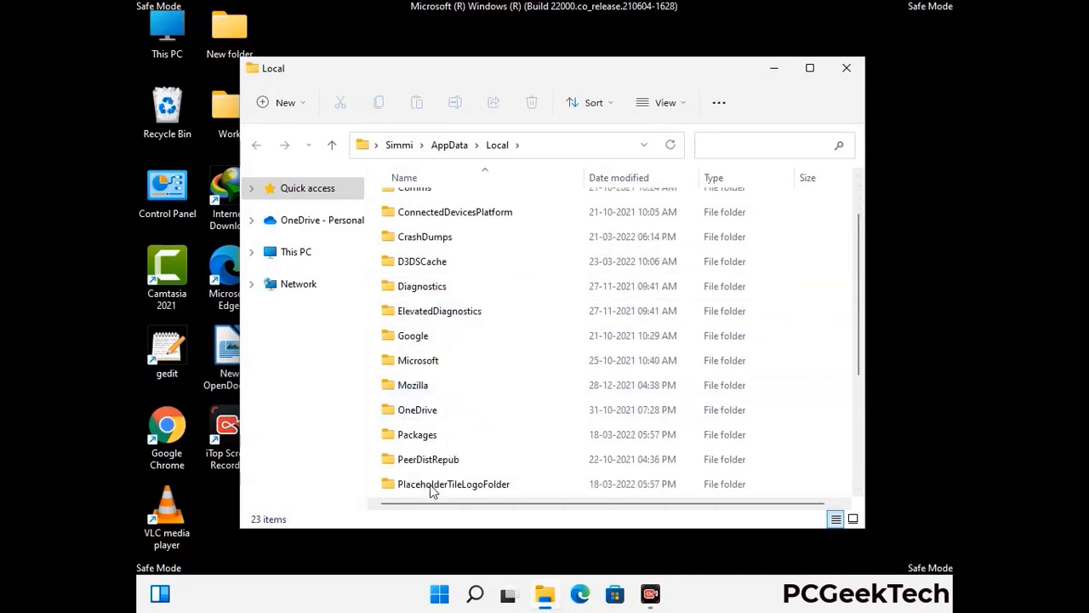
pyautogui.click(422, 388)
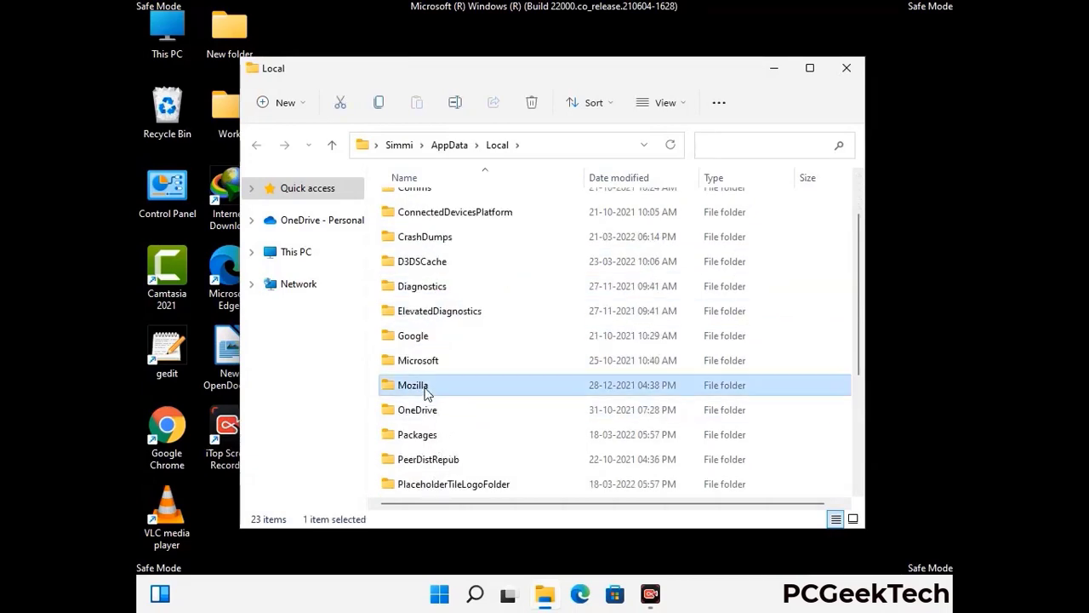
pyautogui.click(531, 103)
pyautogui.click(531, 103)
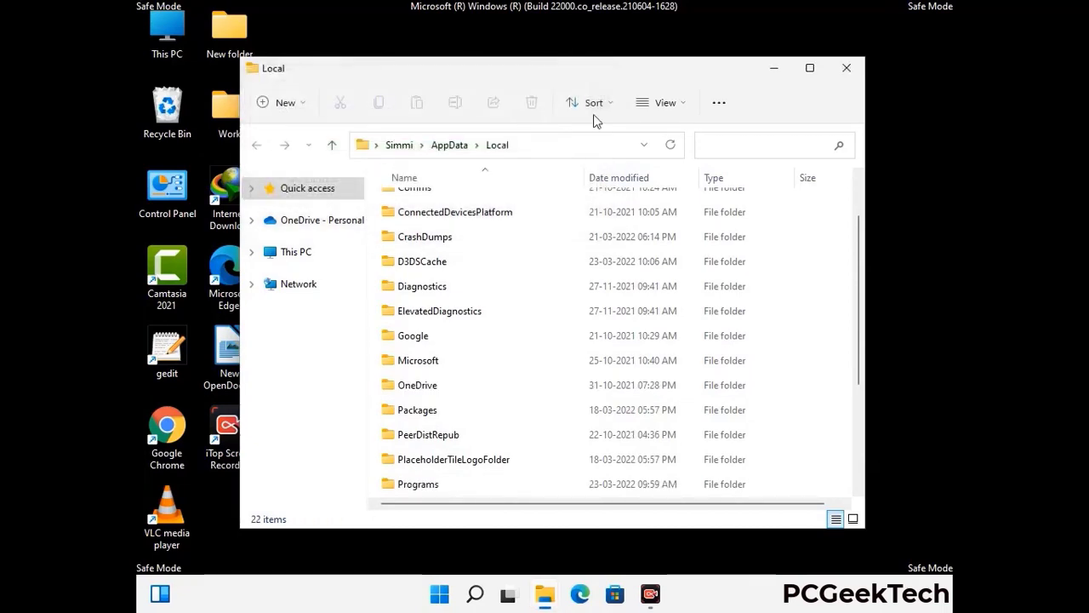
pyautogui.click(848, 76)
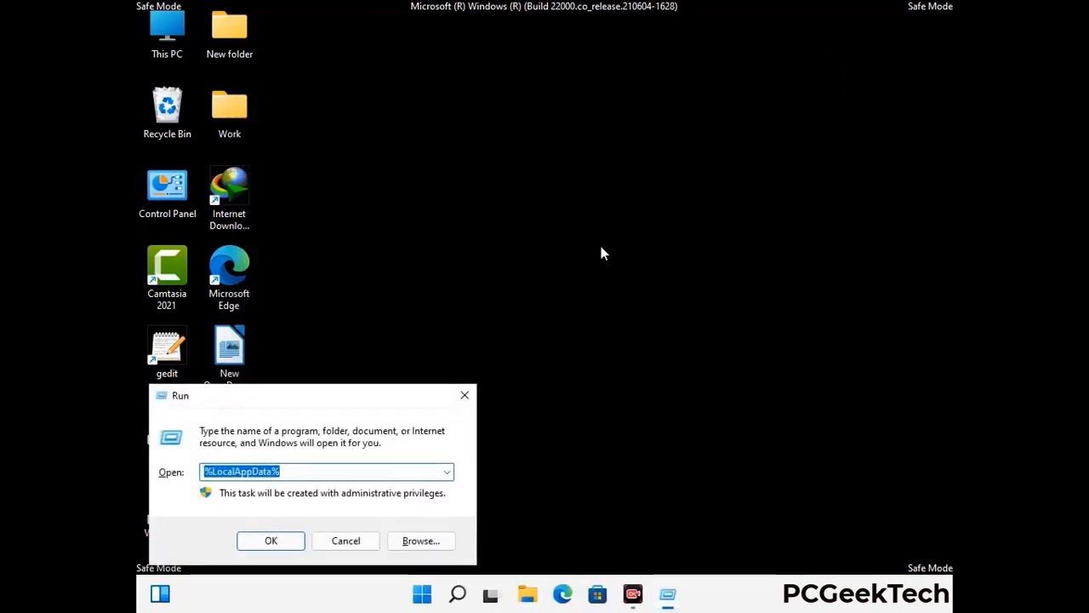
# Step: Open the ProgramData folder by running %ProgramData%
pyautogui.moveTo(276, 406); pyautogui.dragTo(498, 228)
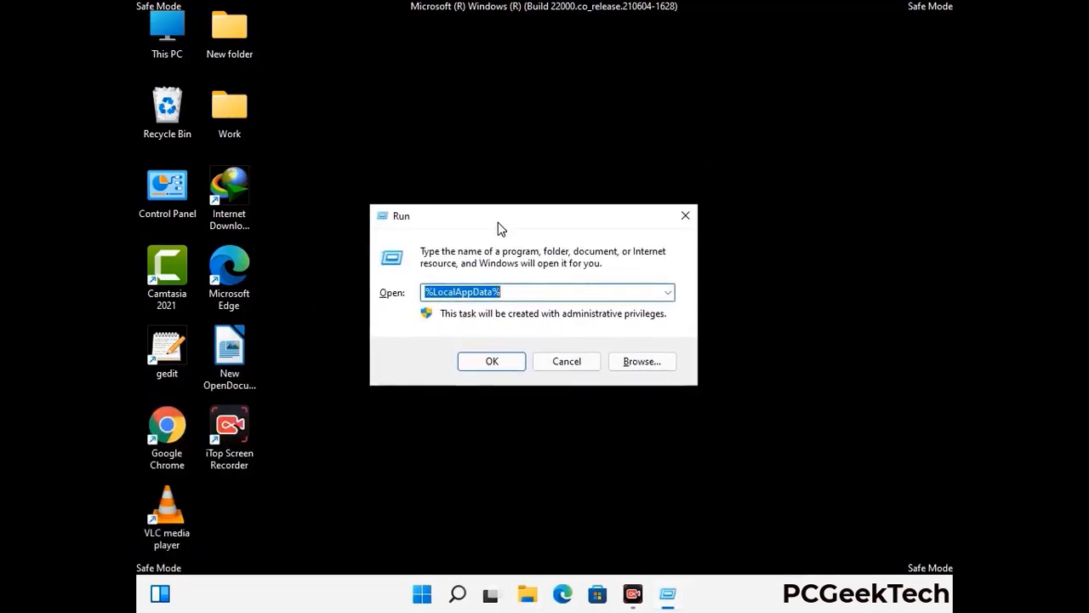
pyautogui.write('%')
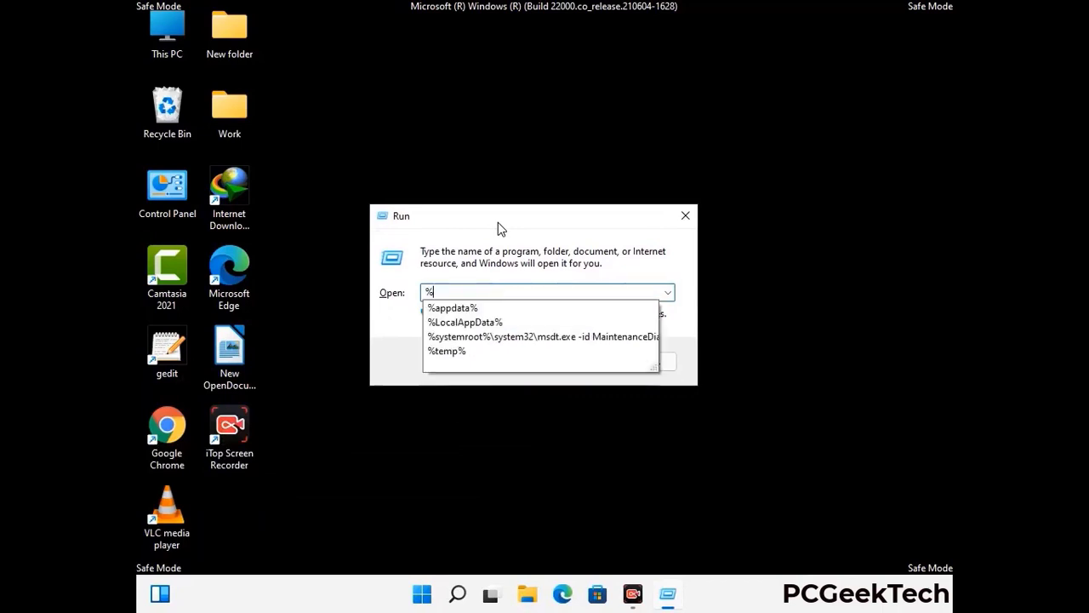
pyautogui.write('Pro')
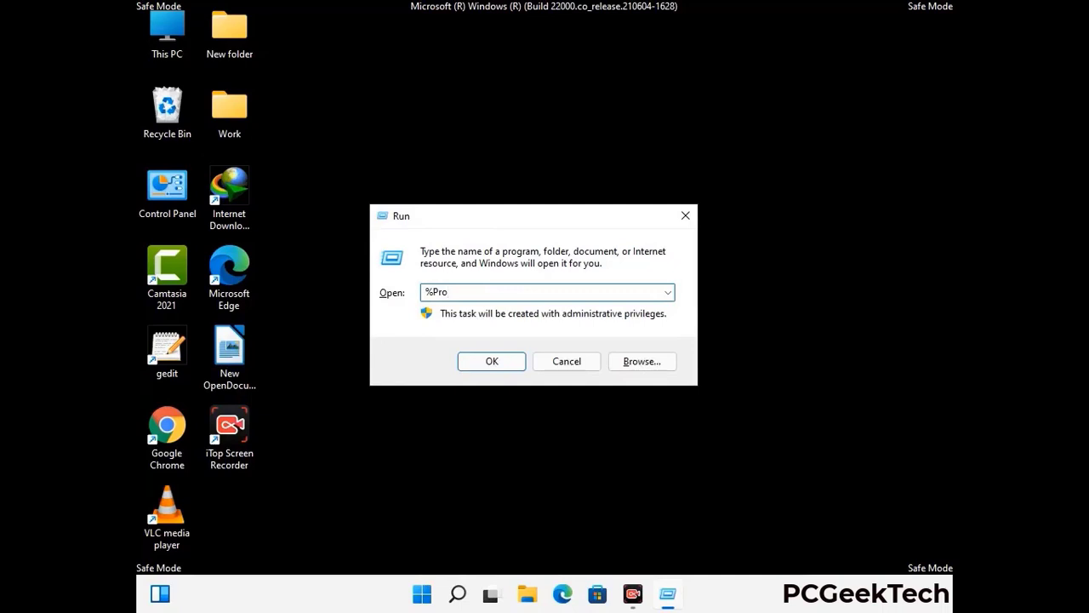
pyautogui.write('gramData%')
pyautogui.press('Return')
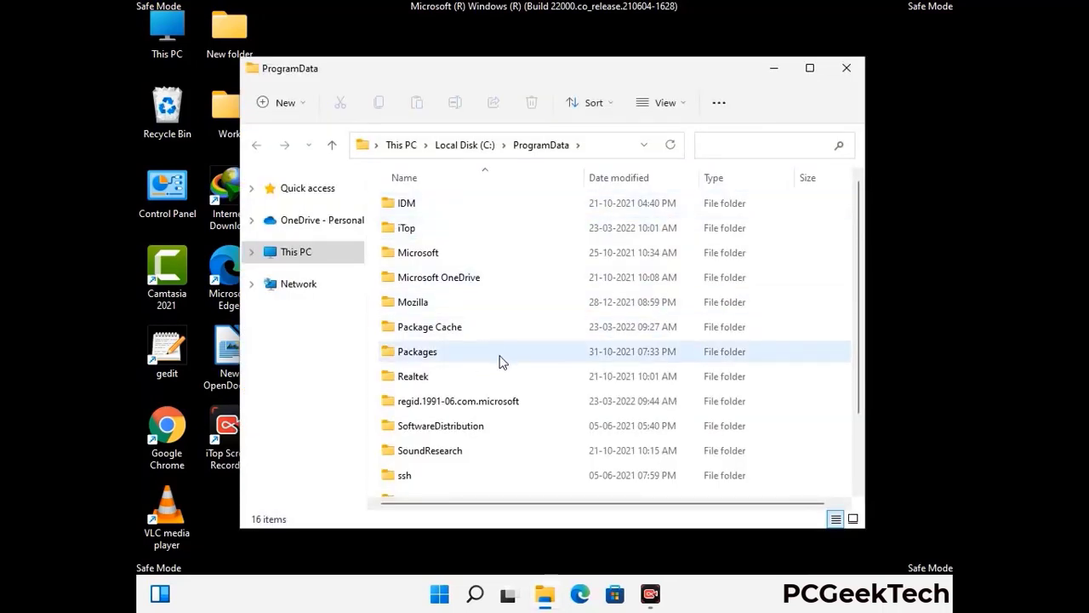
# Step: Delete the Mozilla folder from the ProgramData folder and close the folder window
pyautogui.scroll(-2, 500, 358)
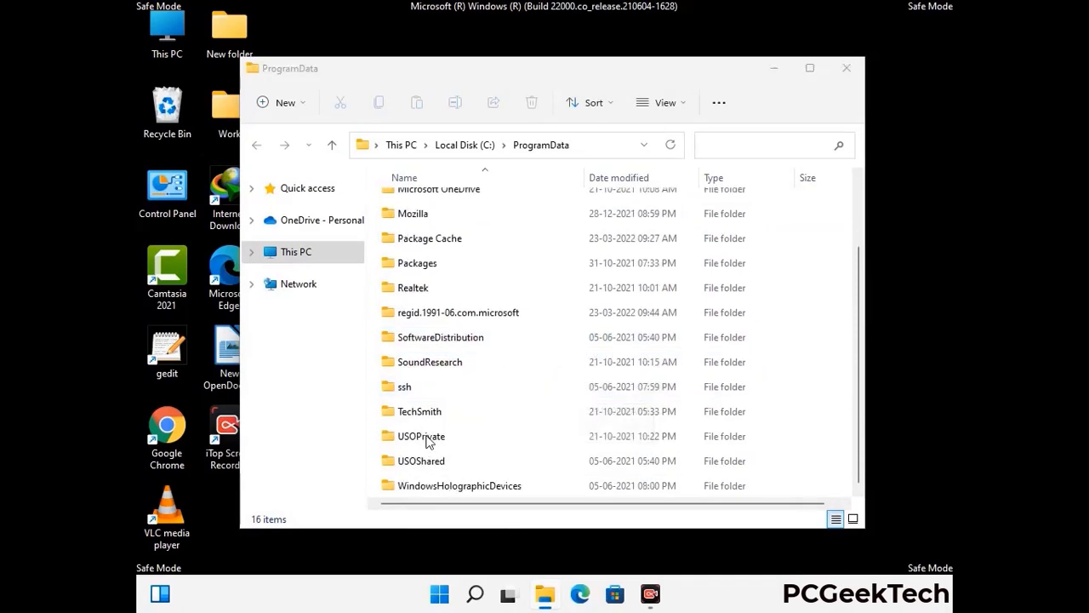
pyautogui.click(426, 213)
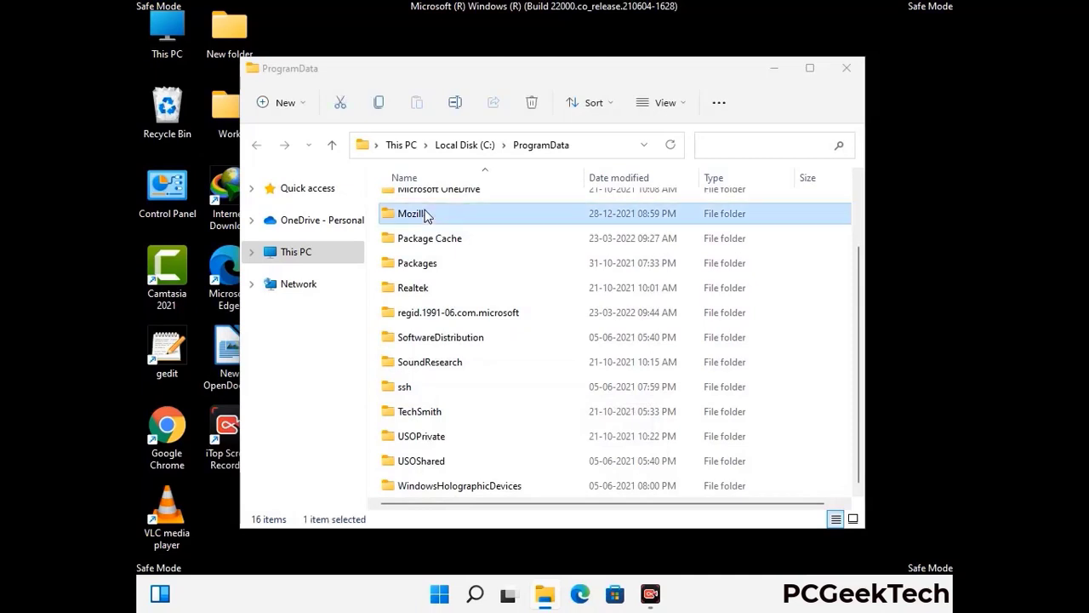
pyautogui.click(534, 103)
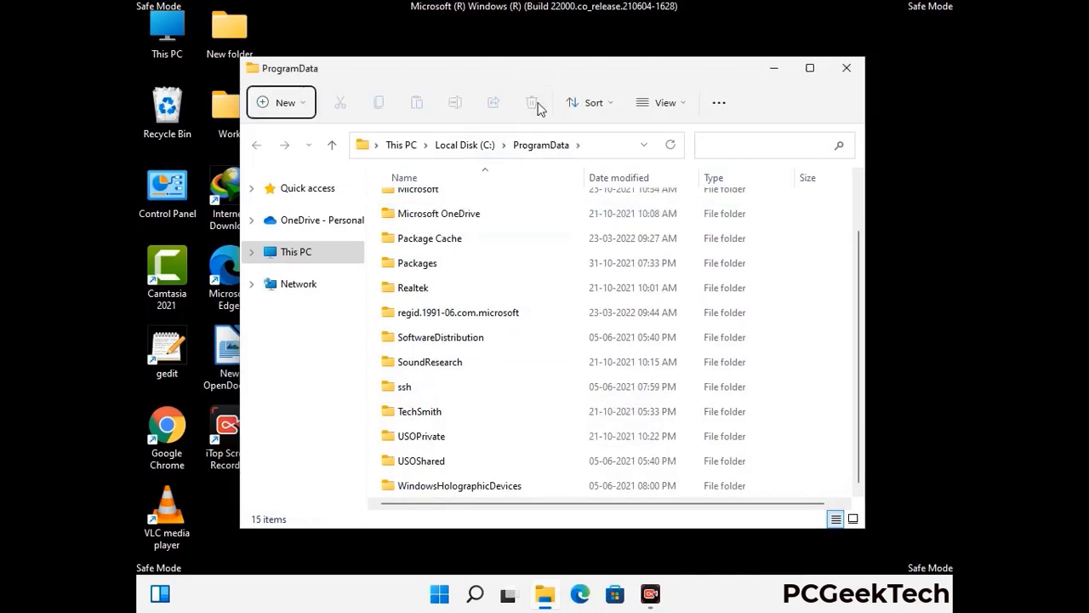
pyautogui.scroll(2, 559, 353)
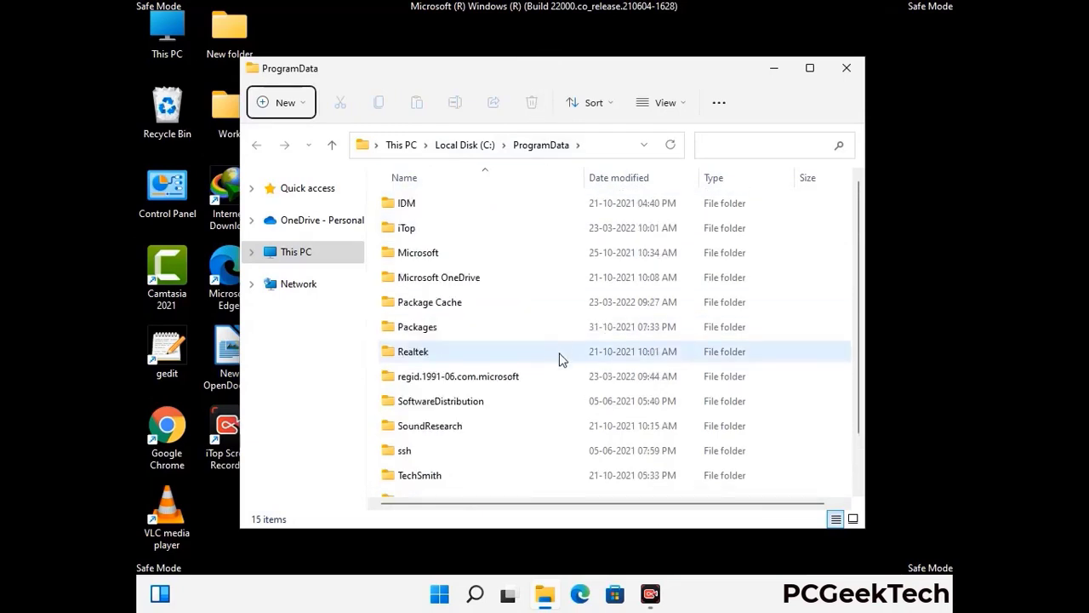
pyautogui.click(853, 66)
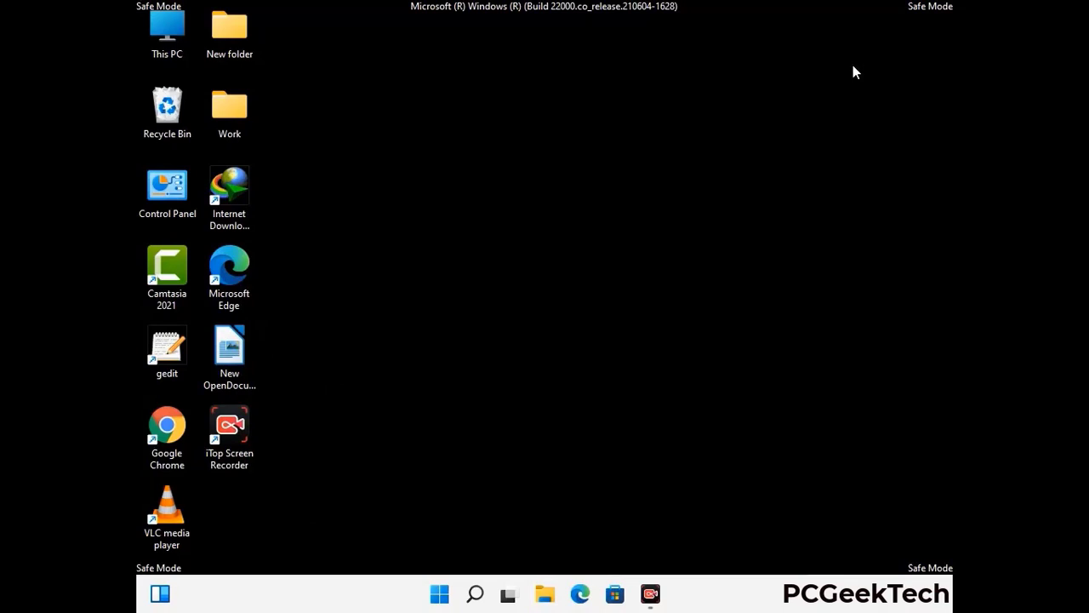
# Step: Open the Windows folder by running %WinDir%
pyautogui.press('super+r')
pyautogui.moveTo(356, 395); pyautogui.dragTo(566, 214)
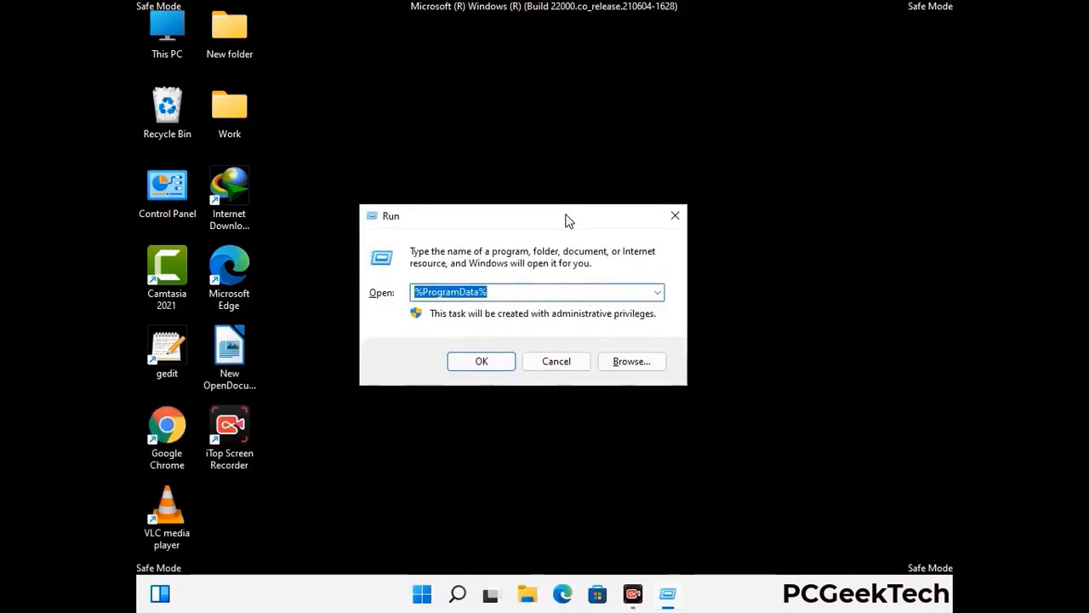
pyautogui.write('%Win')
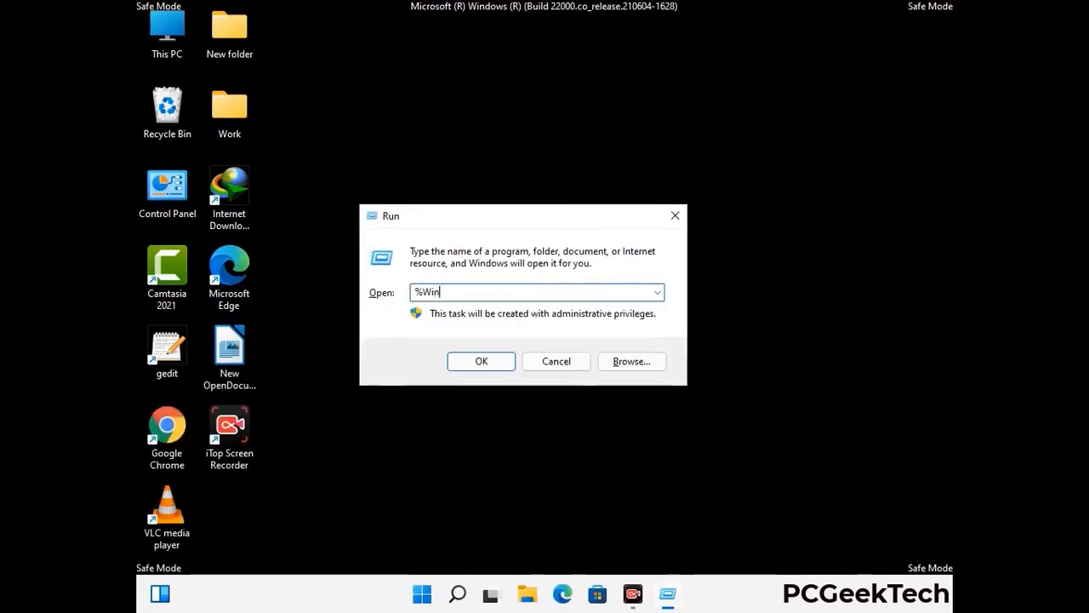
pyautogui.write('Dir%')
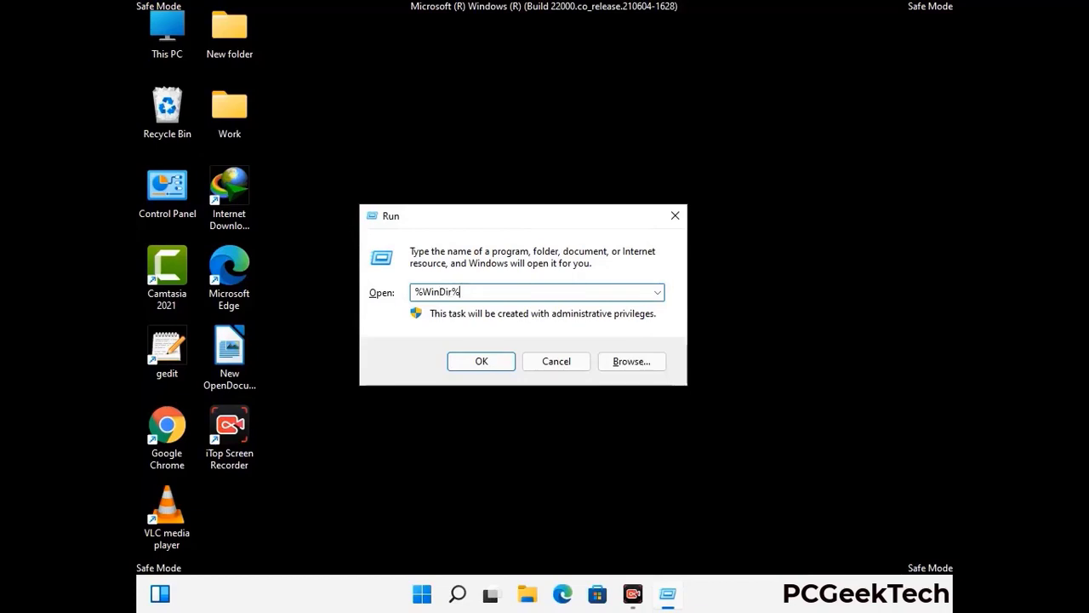
pyautogui.press('Return')
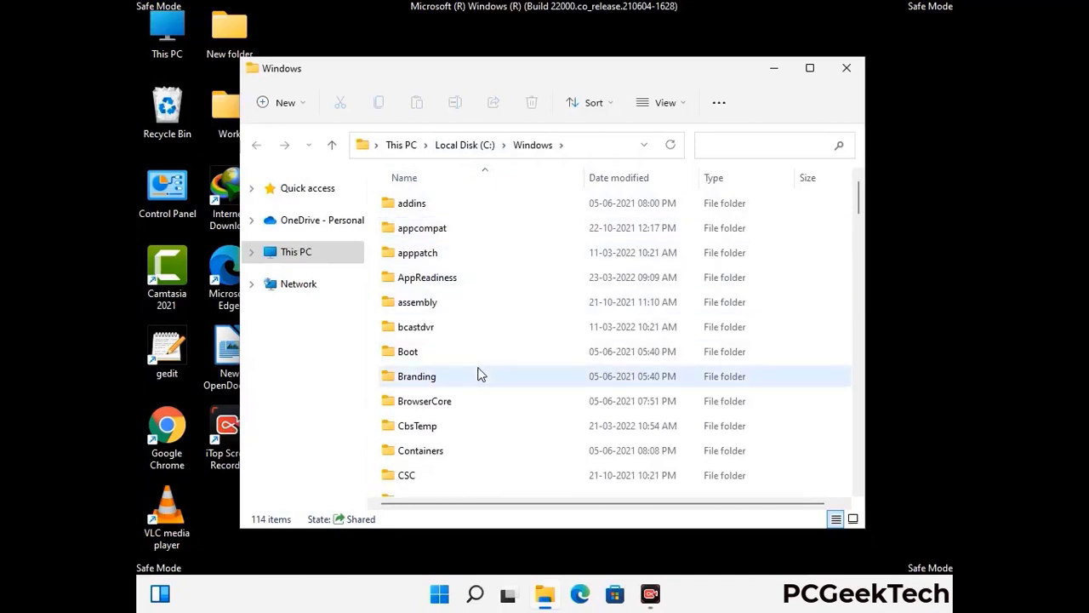
# Step: Look through the subfolders and files of the Windows folder for unwanted items, and close the folder window
pyautogui.scroll(-1, 478, 373)
pyautogui.scroll(-1, 478, 377)
pyautogui.scroll(-1, 480, 378)
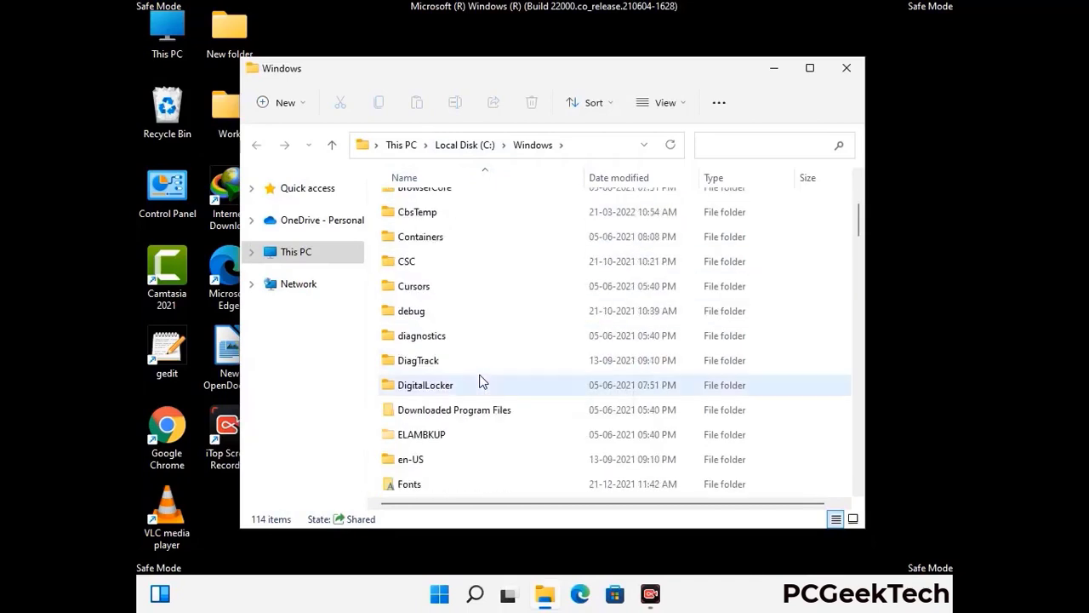
pyautogui.scroll(-1, 481, 381)
pyautogui.scroll(-5, 480, 383)
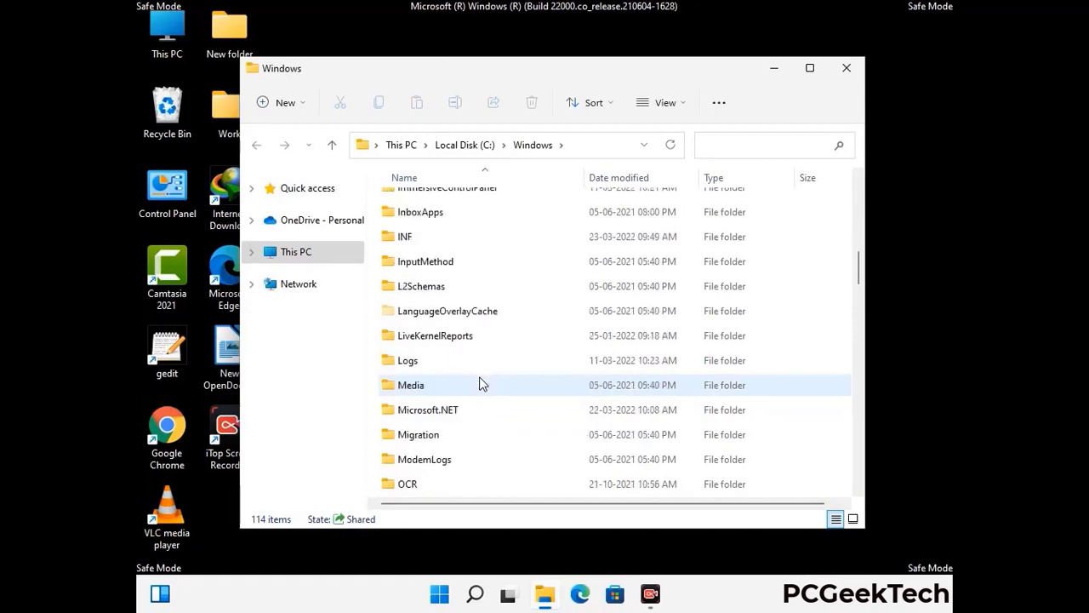
pyautogui.scroll(-1, 479, 384)
pyautogui.scroll(-8, 479, 385)
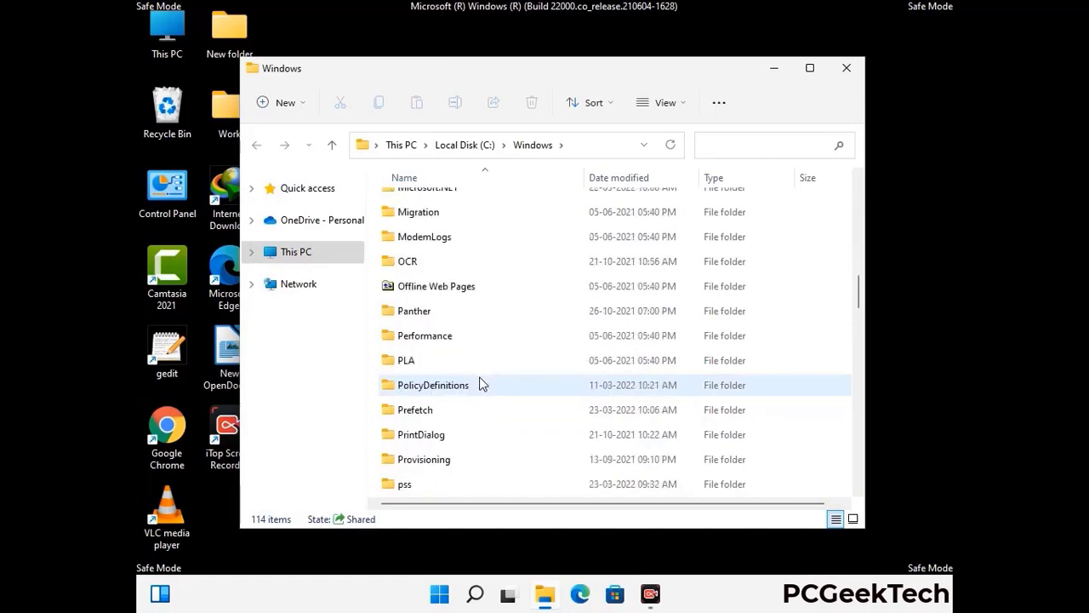
pyautogui.scroll(-6, 479, 384)
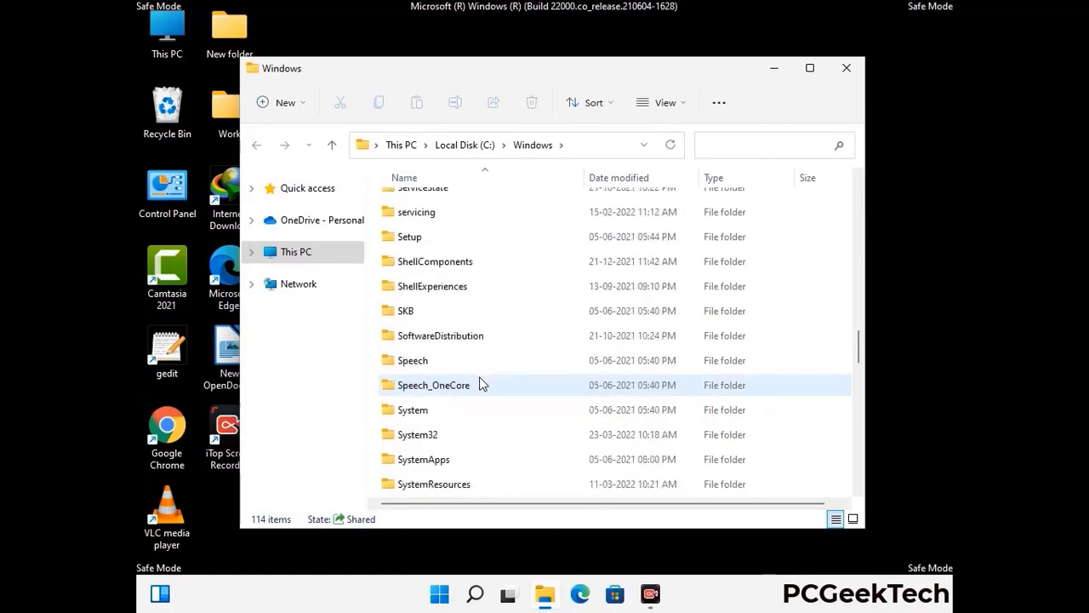
pyautogui.scroll(-2, 479, 384)
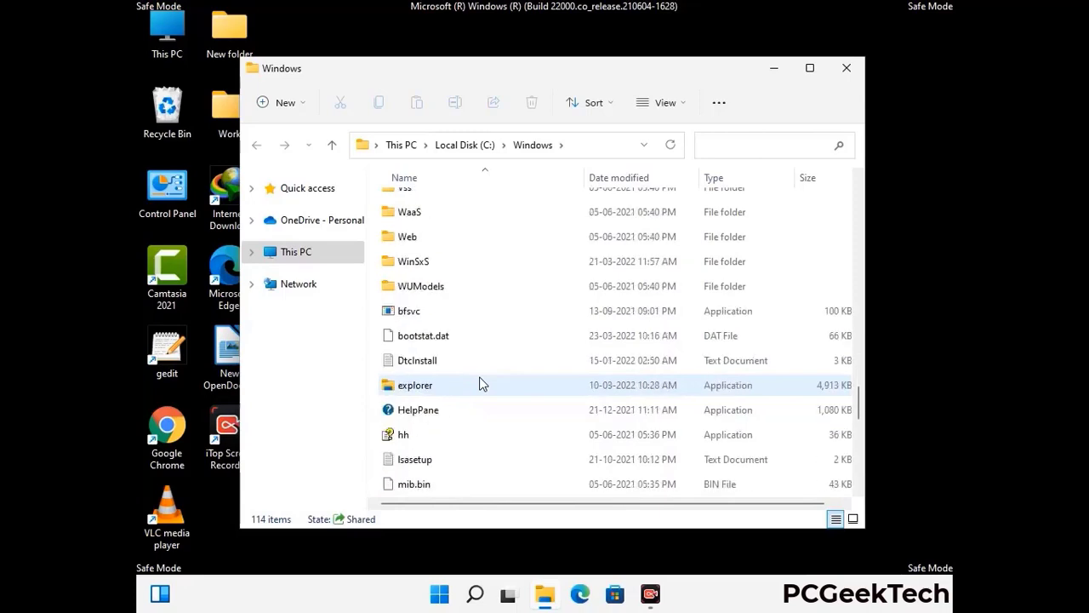
pyautogui.scroll(-7, 479, 385)
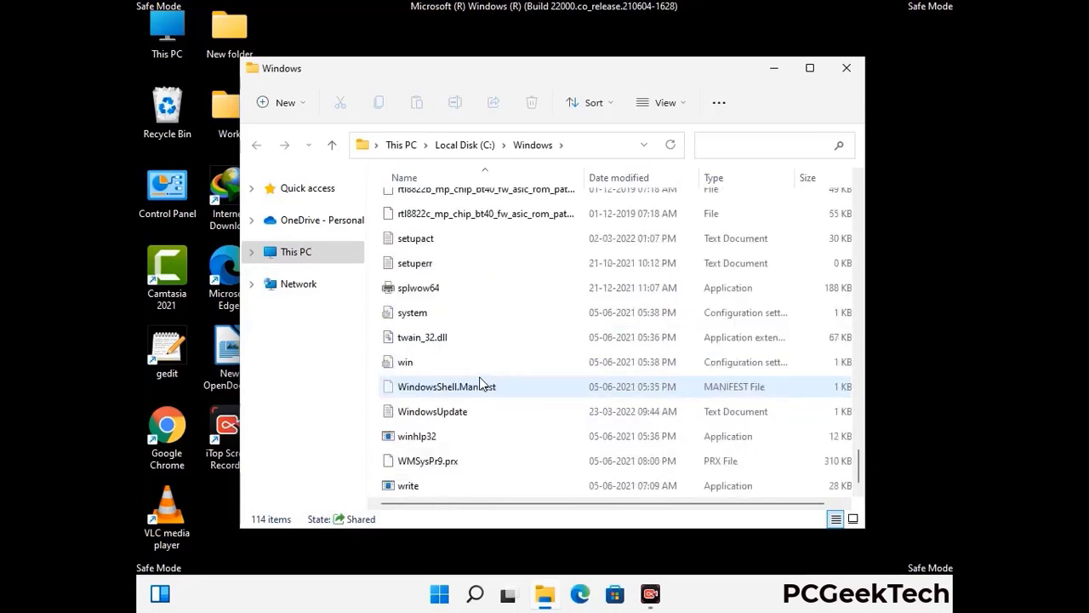
pyautogui.scroll(8, 479, 385)
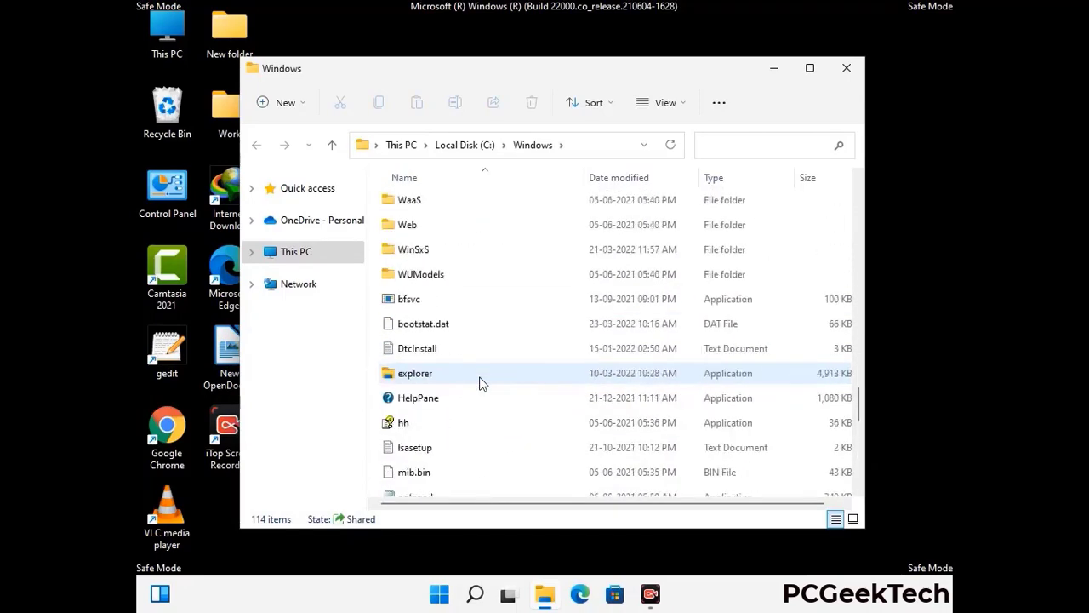
pyautogui.scroll(4, 480, 385)
pyautogui.scroll(3, 479, 385)
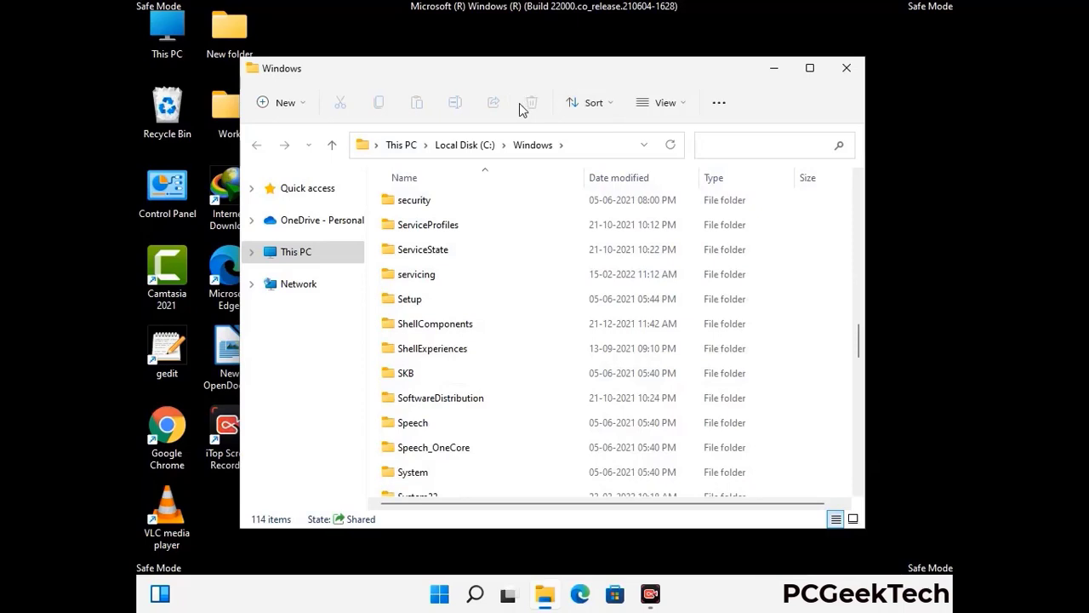
pyautogui.click(849, 68)
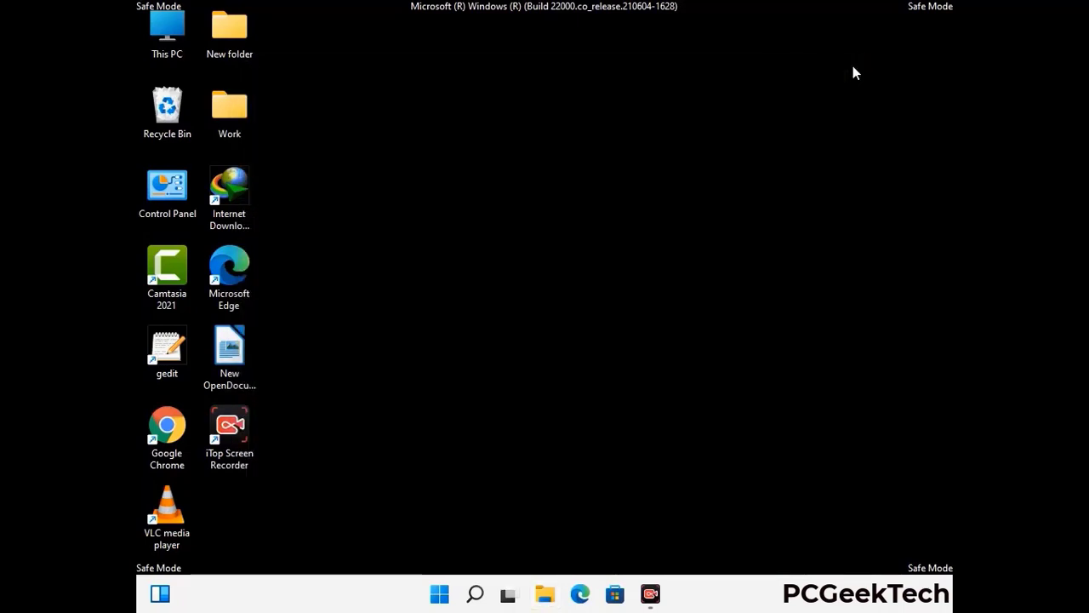
# Step: Open the user's Temp folder by running %temp%
pyautogui.press('super+r')
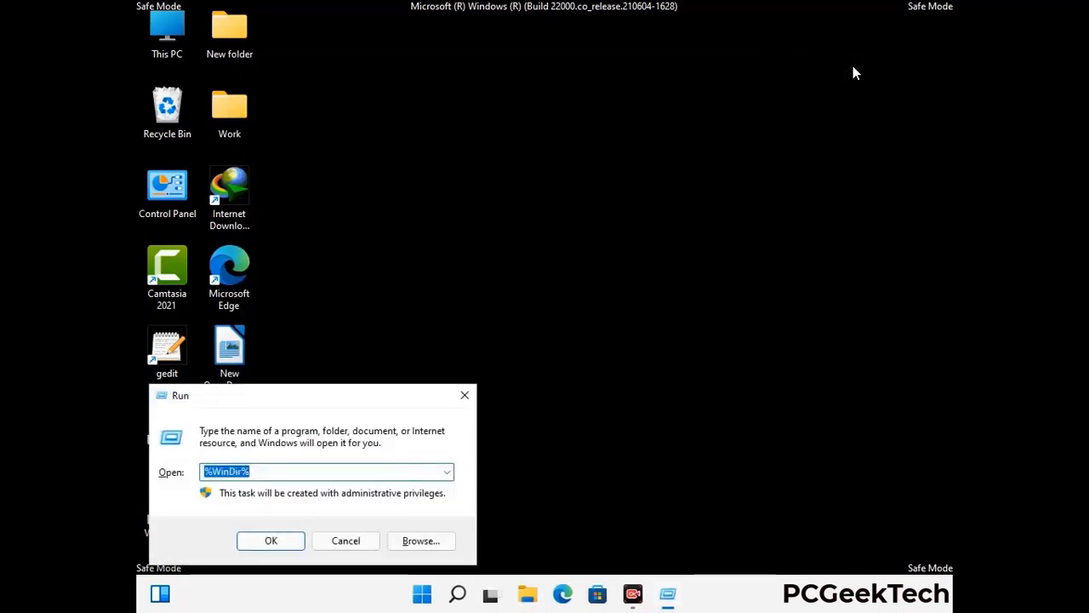
pyautogui.moveTo(359, 396); pyautogui.dragTo(618, 142)
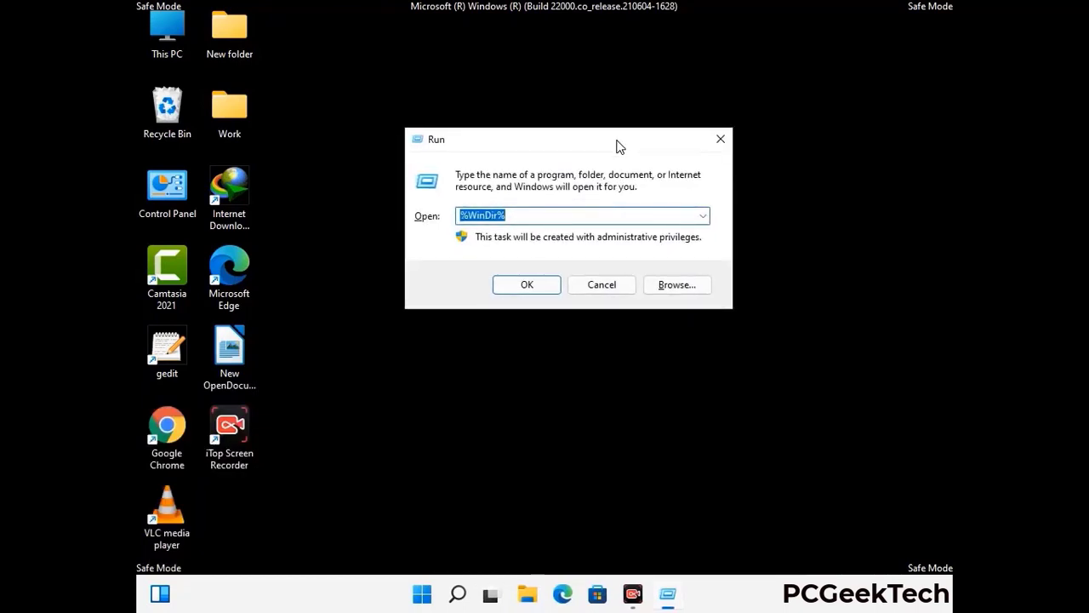
pyautogui.write('%temp')
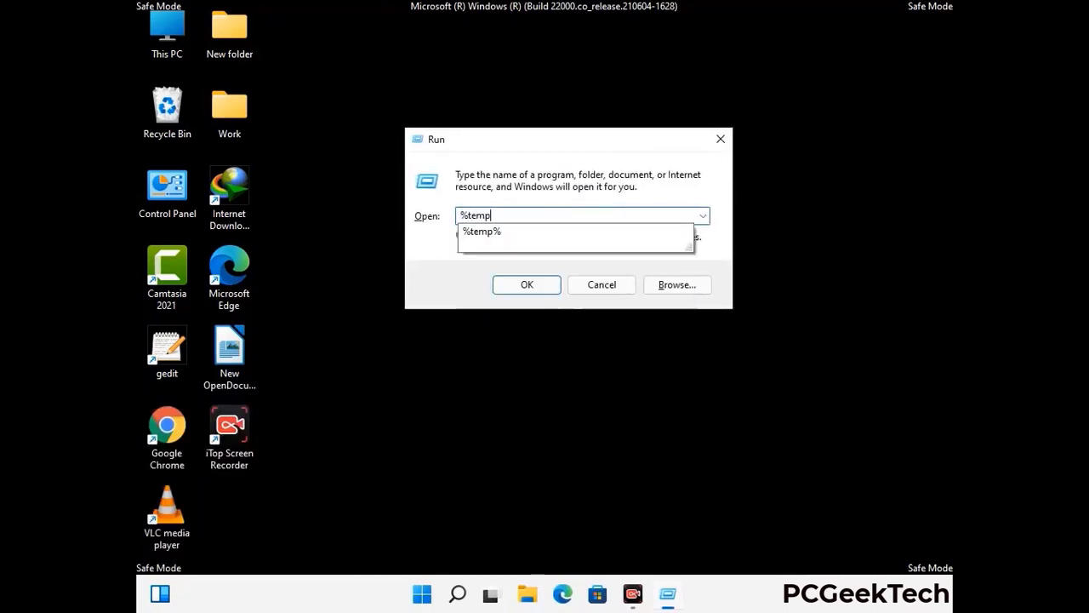
pyautogui.write('%')
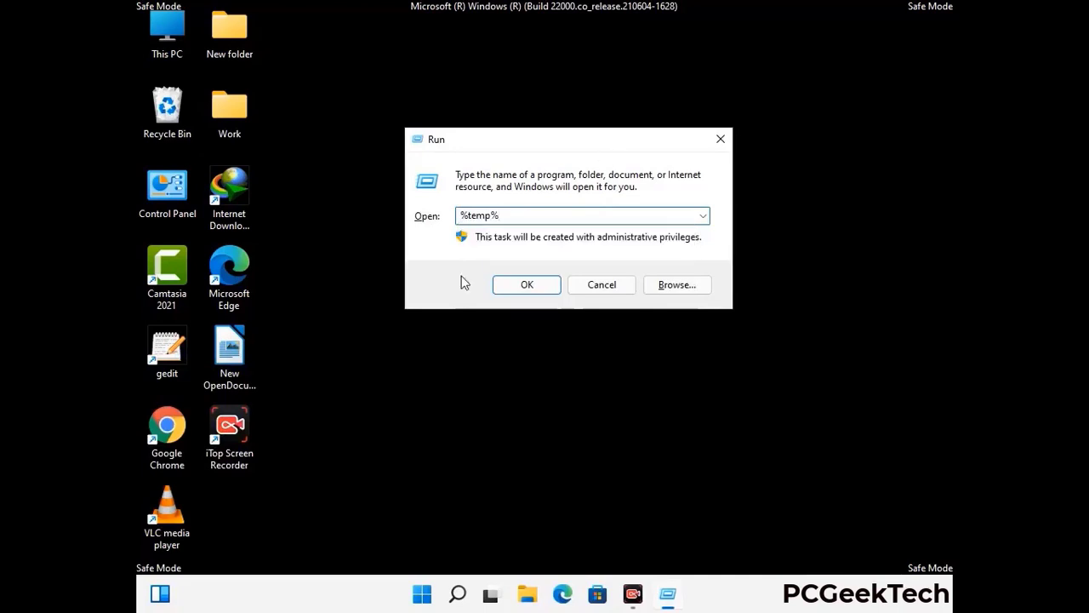
pyautogui.click(526, 284)
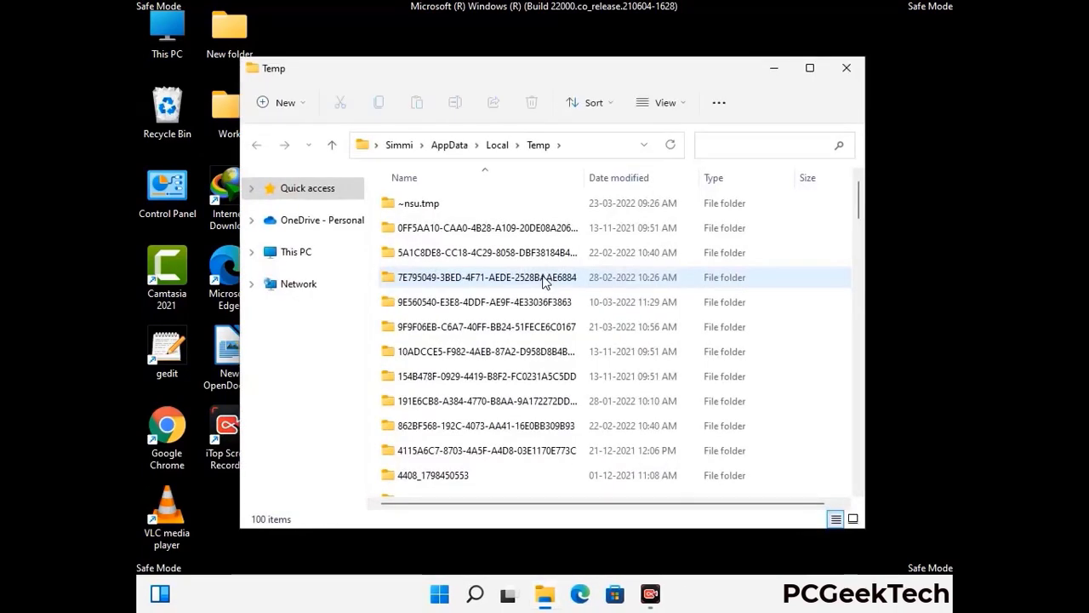
# Step: Delete all files and folders in the Temp folder and close the folder window
pyautogui.click(493, 327)
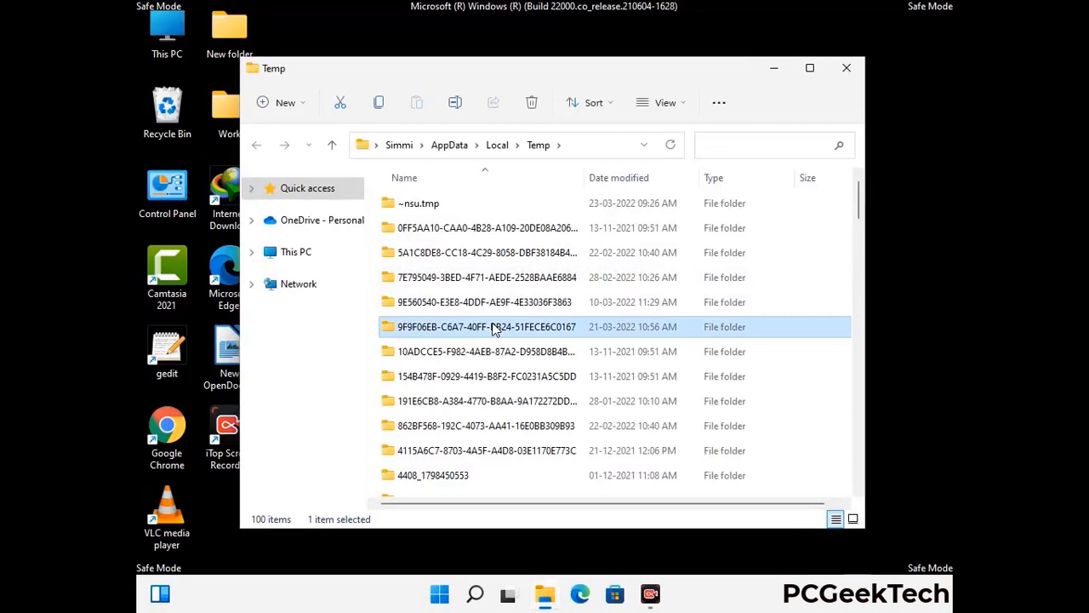
pyautogui.hotkey('ctrl', 'a')
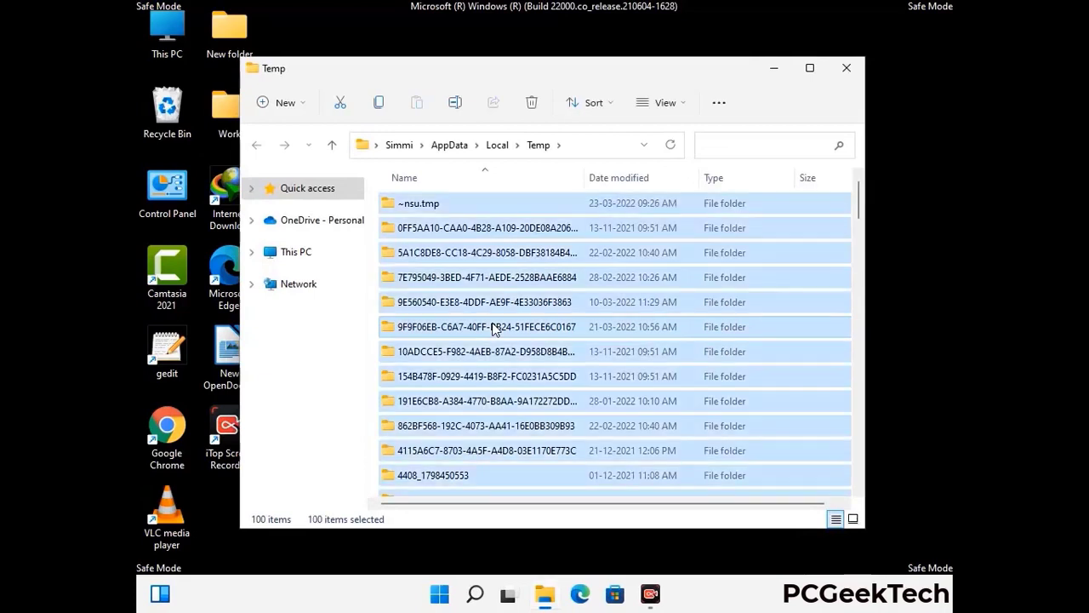
pyautogui.click(534, 103)
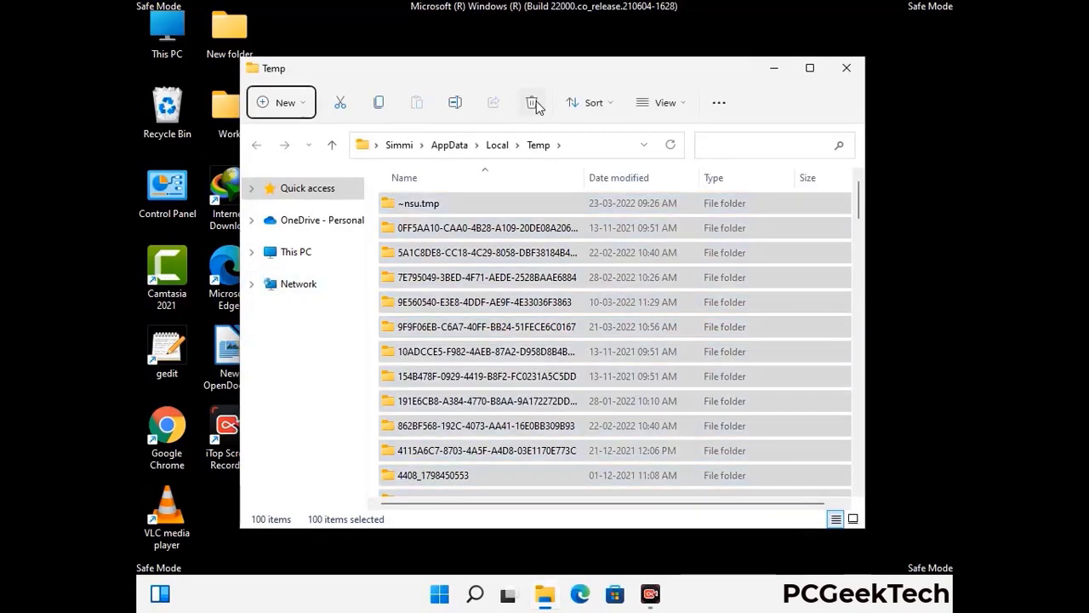
pyautogui.click(846, 67)
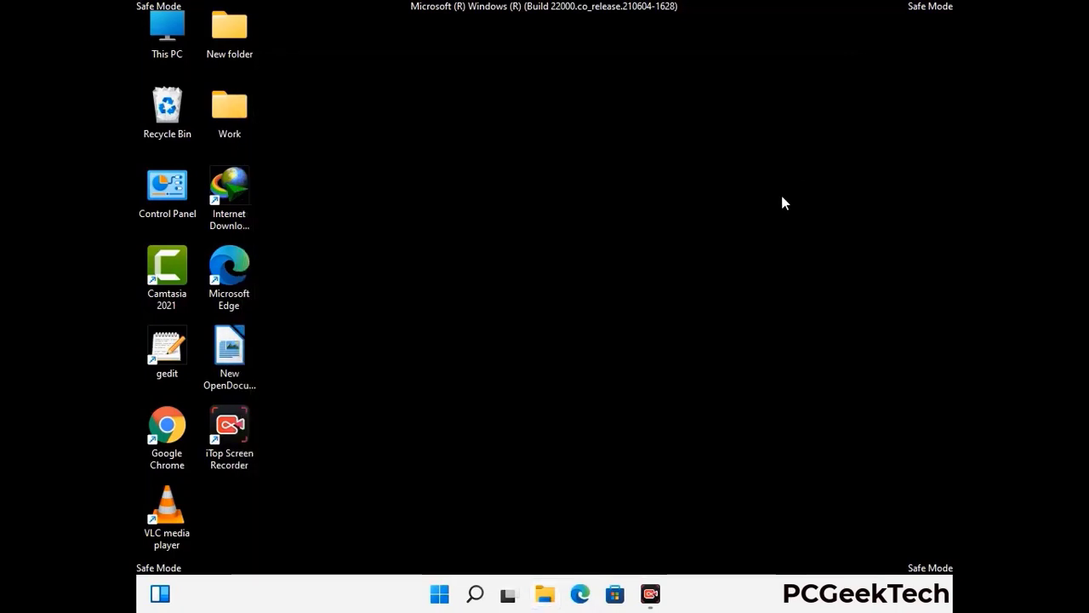
# Step: Open the Registry Editor by running regedit
pyautogui.press('super+r')
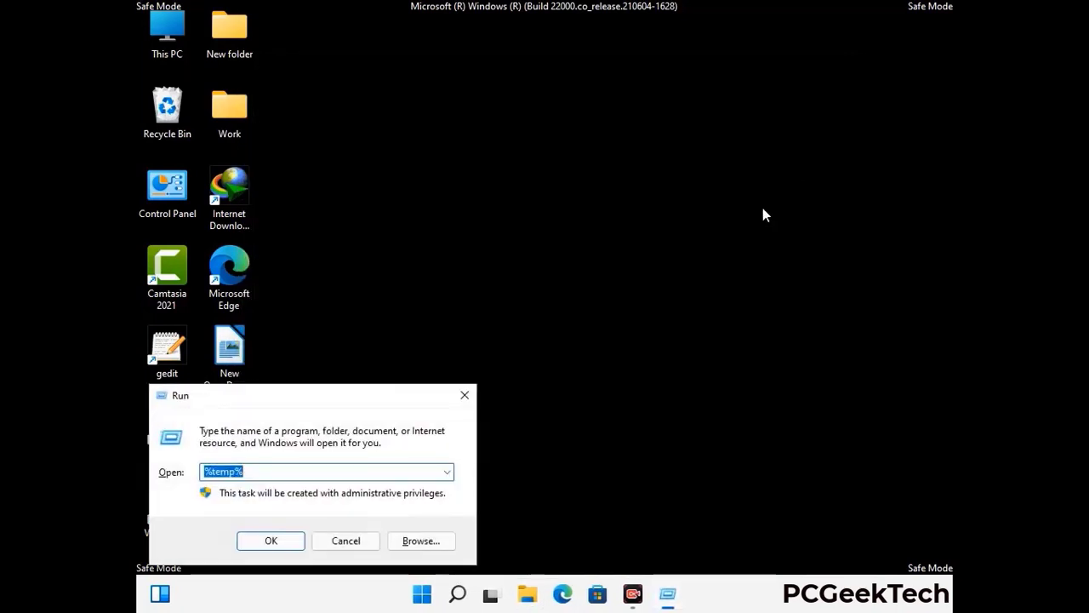
pyautogui.moveTo(377, 394); pyautogui.dragTo(623, 159)
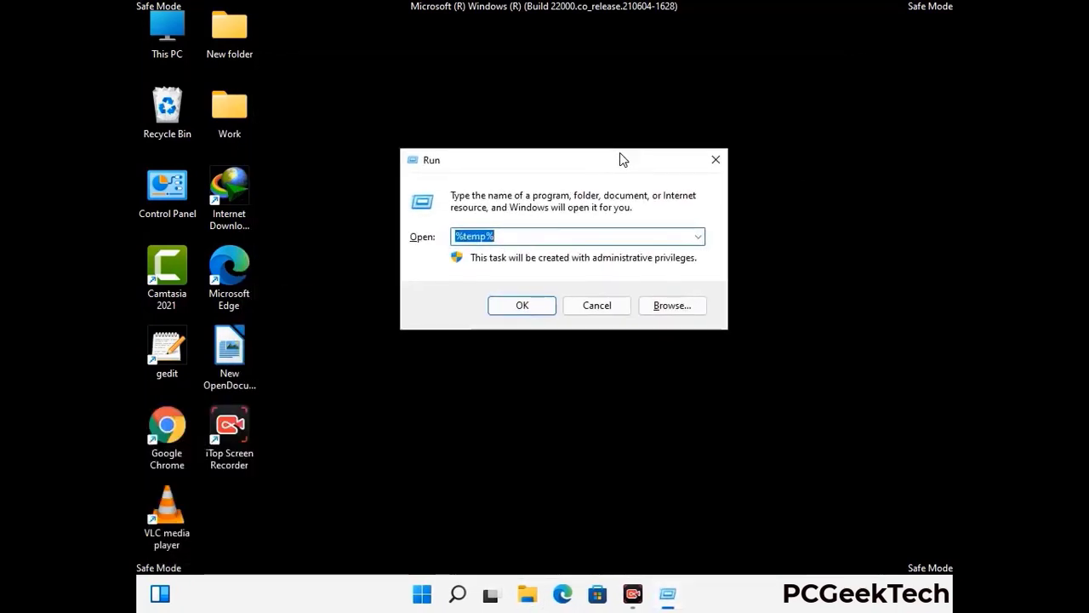
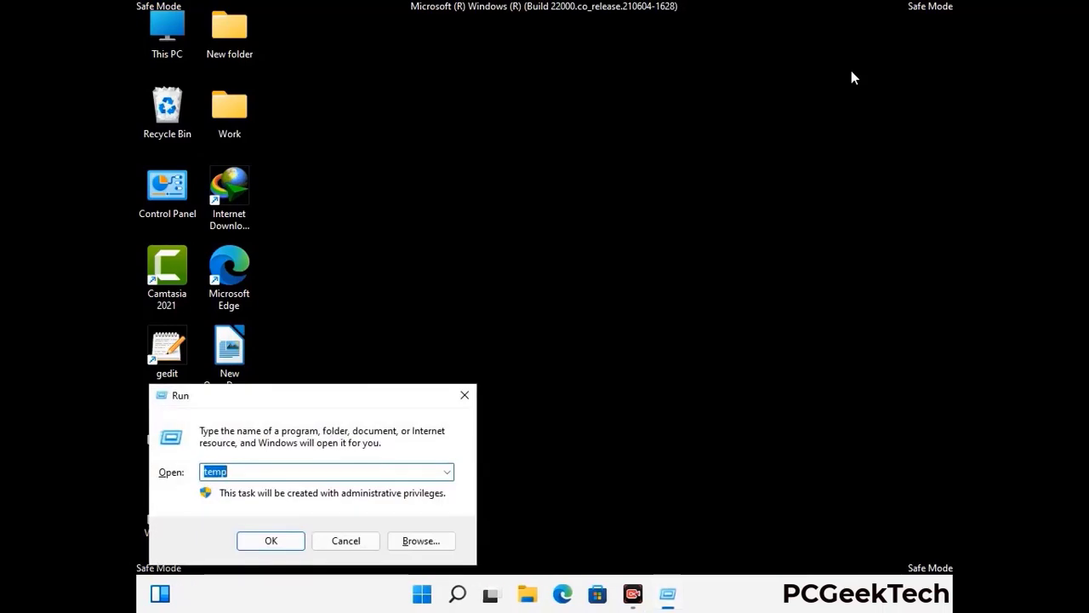
pyautogui.moveTo(329, 399); pyautogui.dragTo(567, 137)
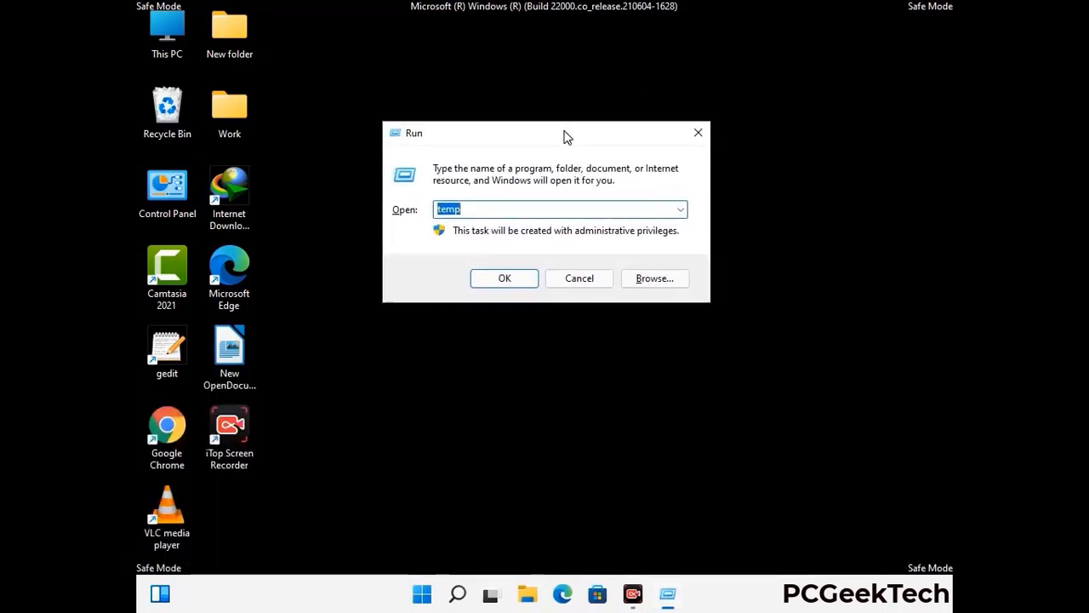
pyautogui.write('regedit')
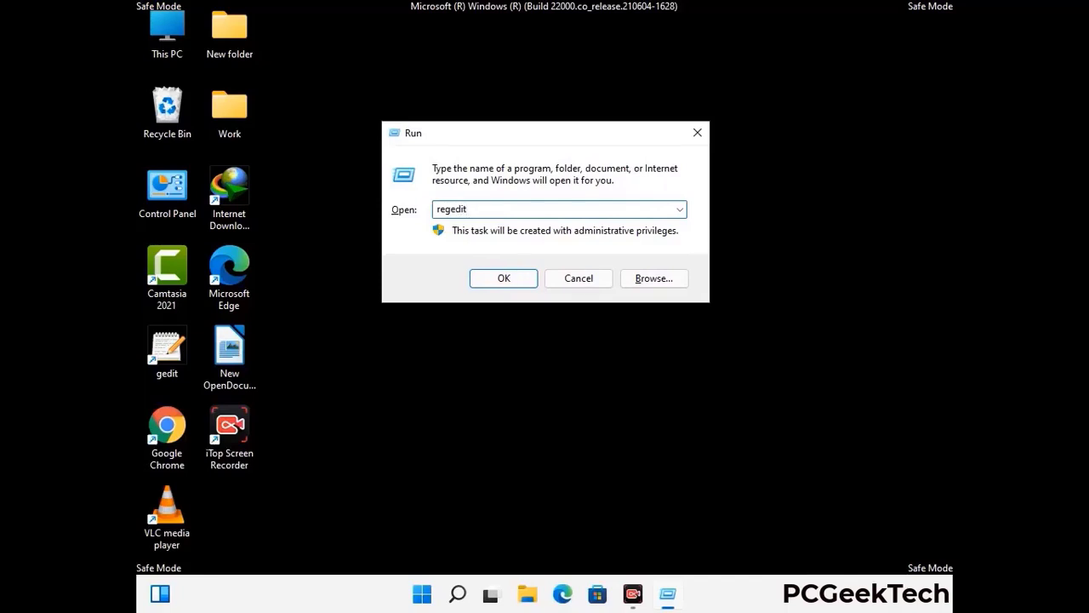
pyautogui.press('Return')
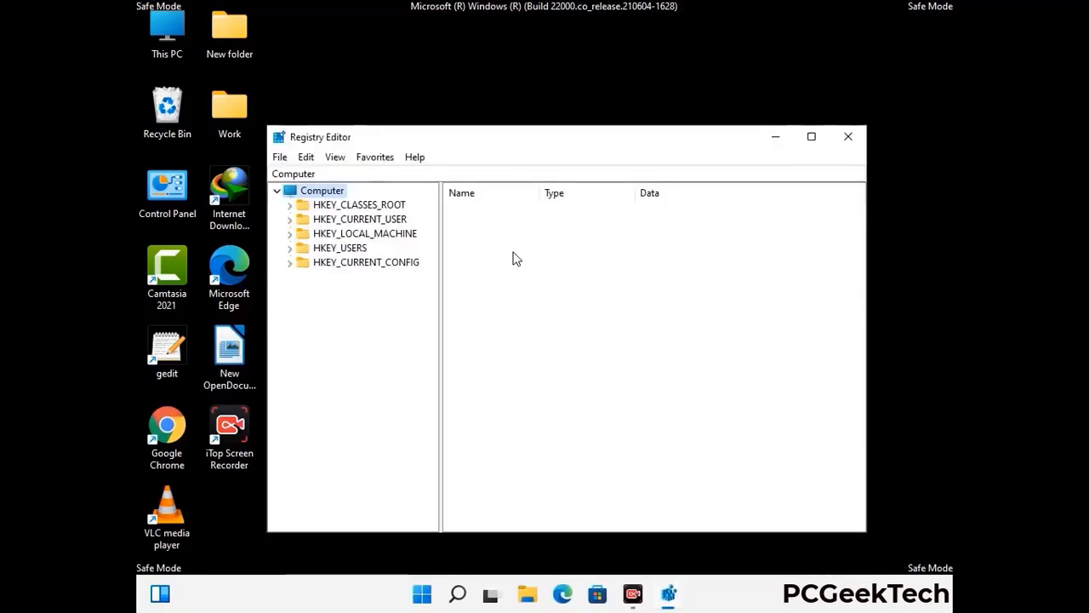
# Step: Expand the registry tree to the subkeys of HKEY_CURRENT_USER\Software\Microsoft
pyautogui.click(364, 233)
pyautogui.click(289, 219)
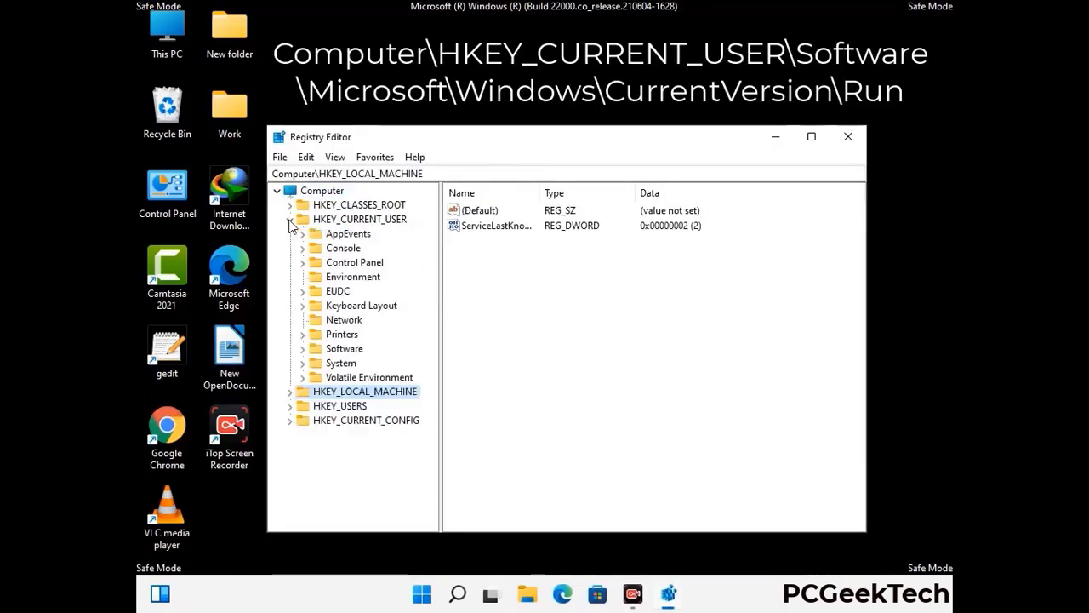
pyautogui.click(340, 350)
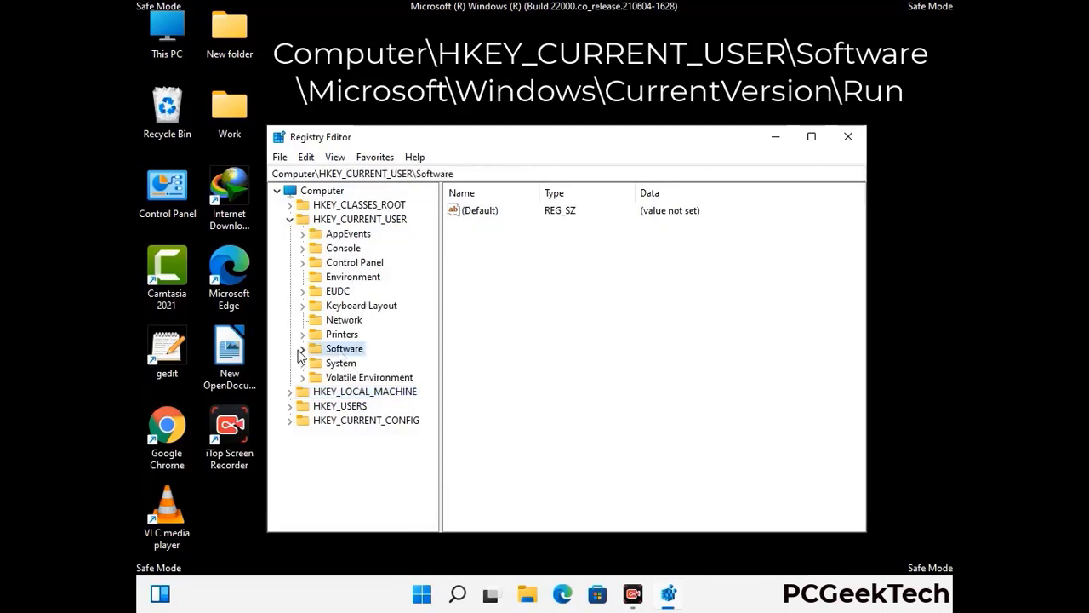
pyautogui.click(301, 349)
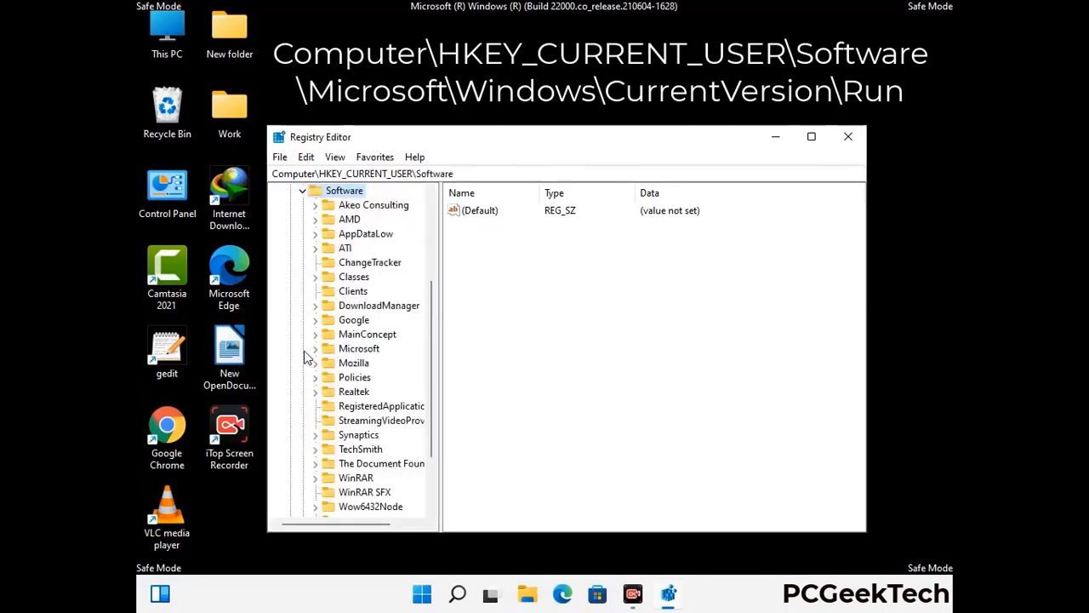
pyautogui.click(355, 351)
pyautogui.click(315, 348)
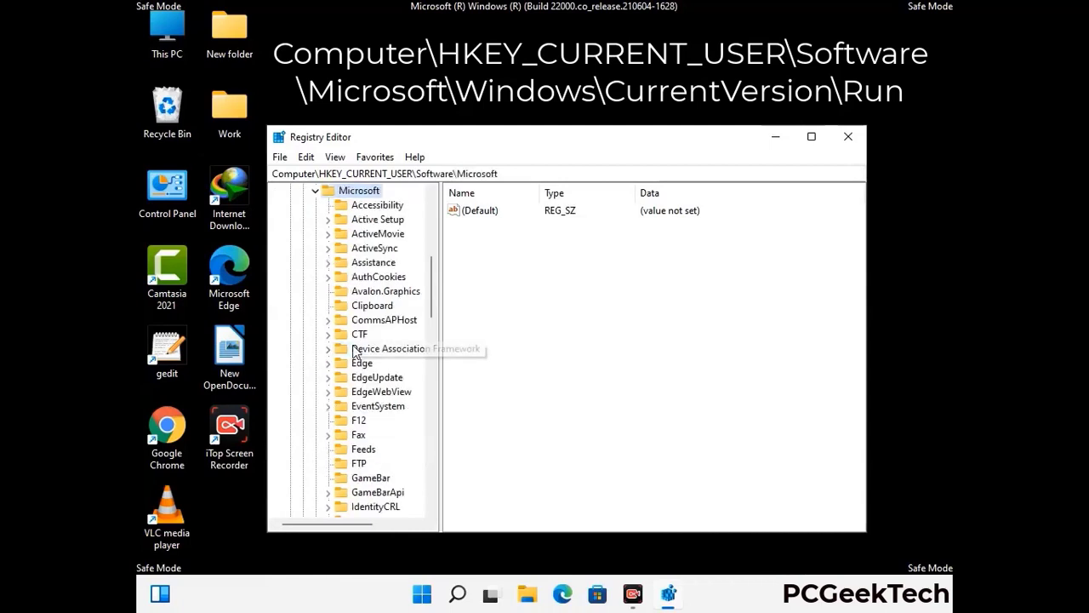
# Step: Expand the Windows key under Microsoft and its CurrentVersion subkey
pyautogui.scroll(-4, 394, 370)
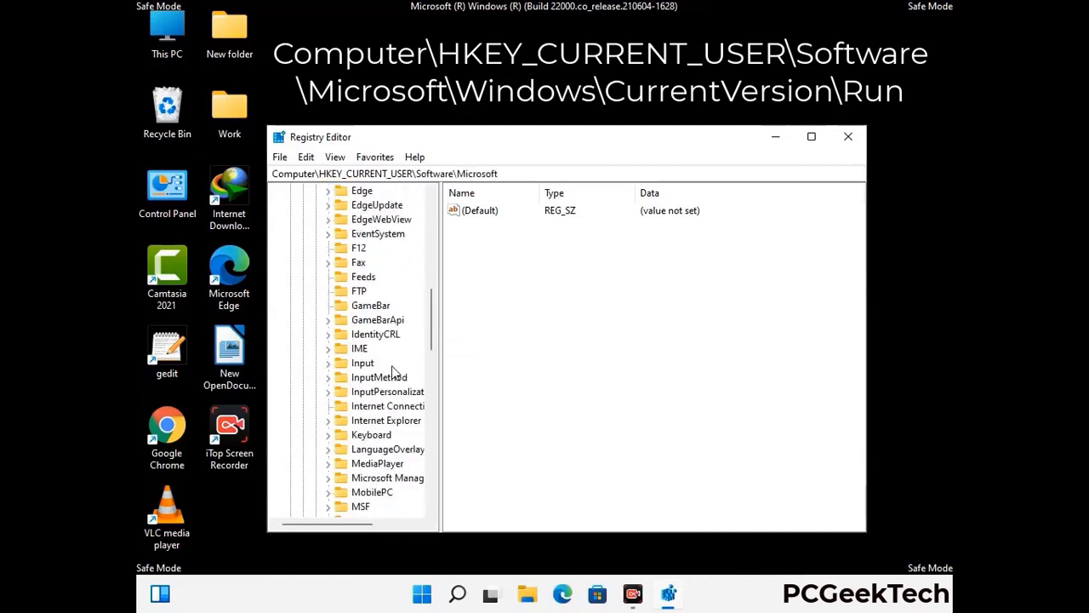
pyautogui.scroll(-3, 394, 371)
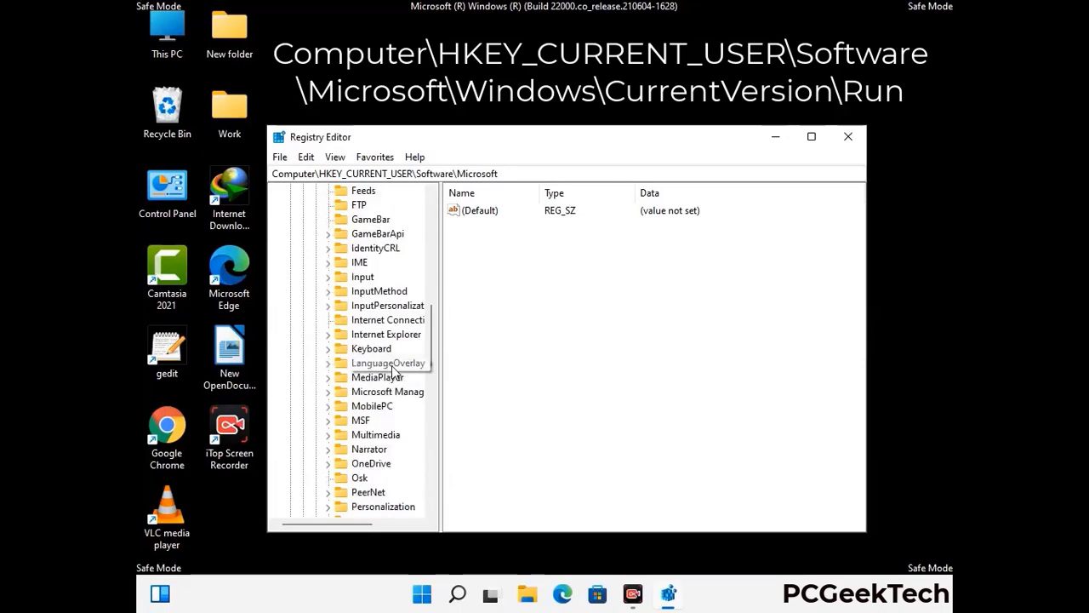
pyautogui.scroll(-6, 394, 371)
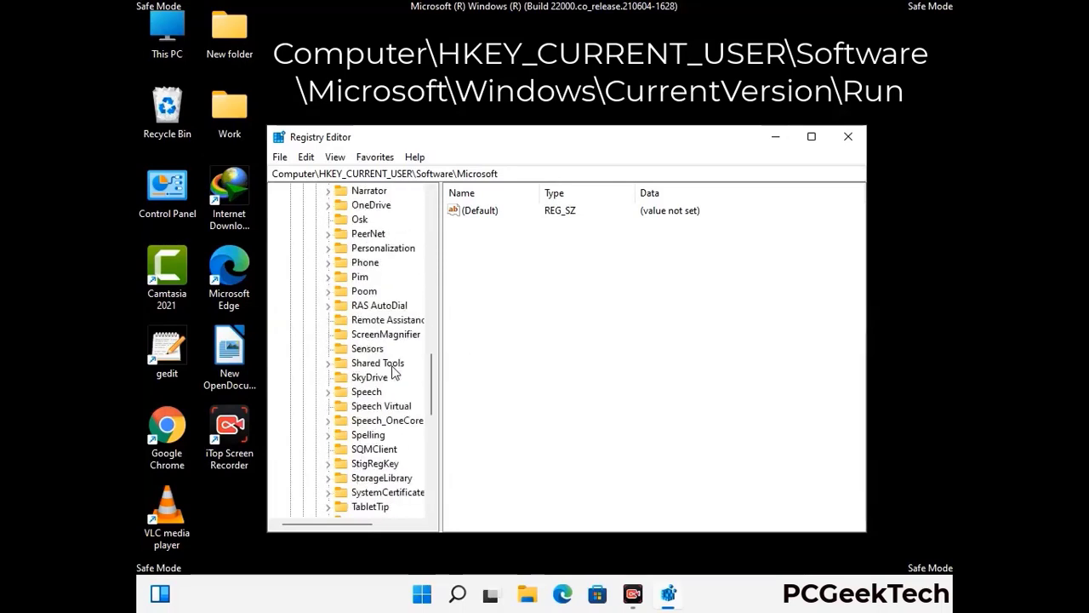
pyautogui.scroll(-4, 394, 371)
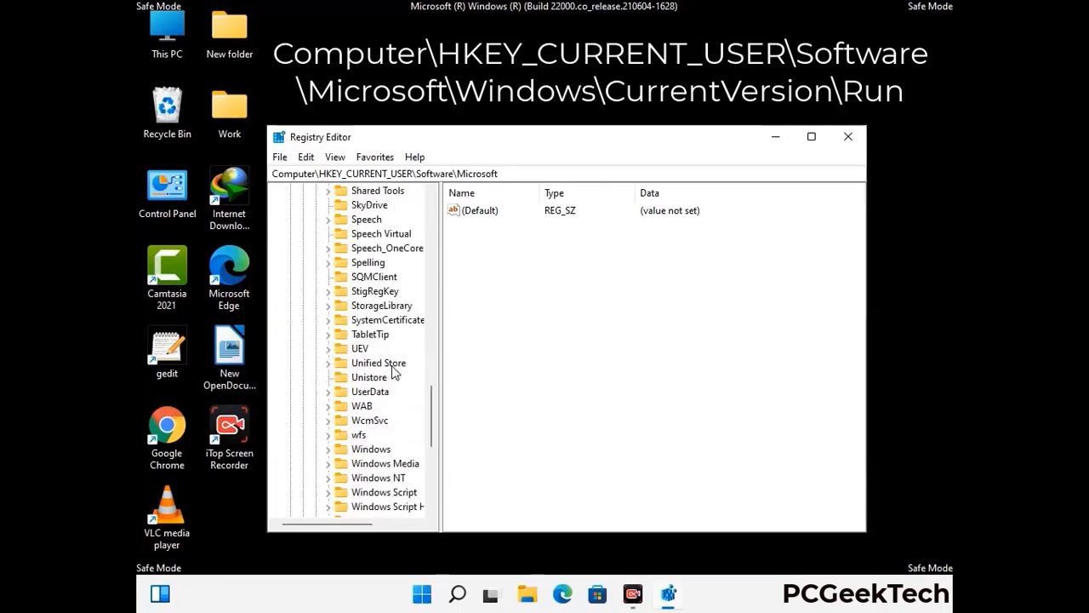
pyautogui.doubleClick(383, 406)
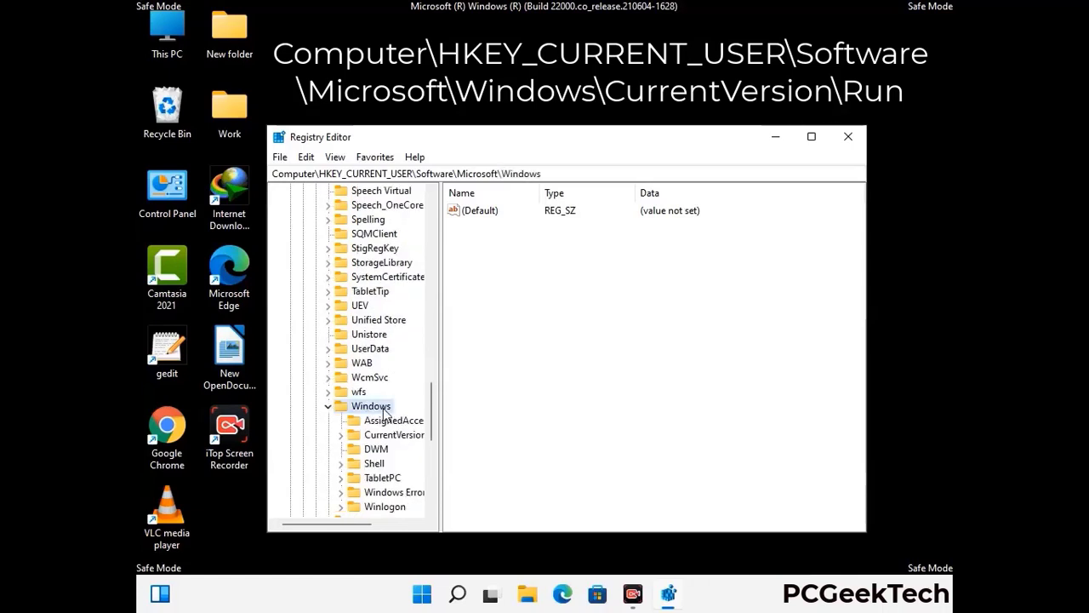
pyautogui.scroll(-1, 396, 405)
pyautogui.doubleClick(395, 393)
# Step: Open the Run key under CurrentVersion to list its startup values
pyautogui.scroll(-4, 394, 374)
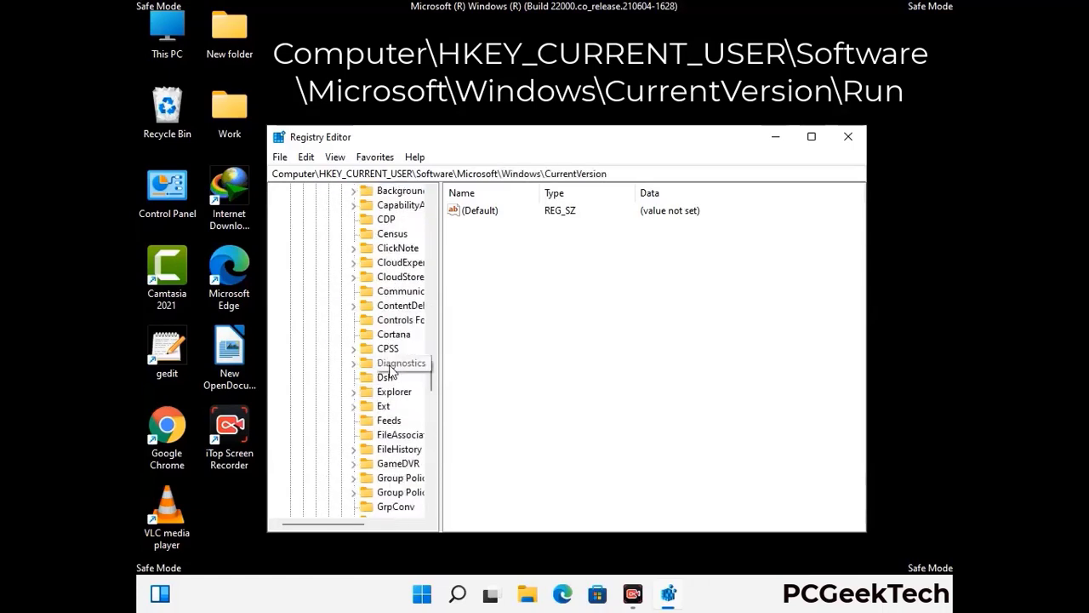
pyautogui.scroll(-4, 391, 371)
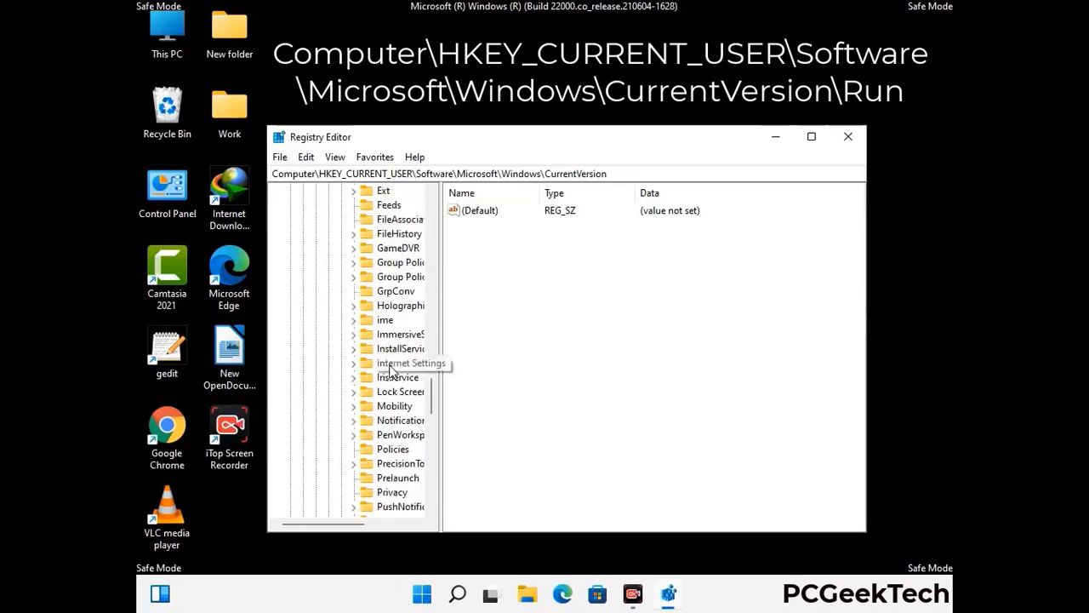
pyautogui.scroll(-1, 392, 371)
pyautogui.scroll(-1, 392, 371)
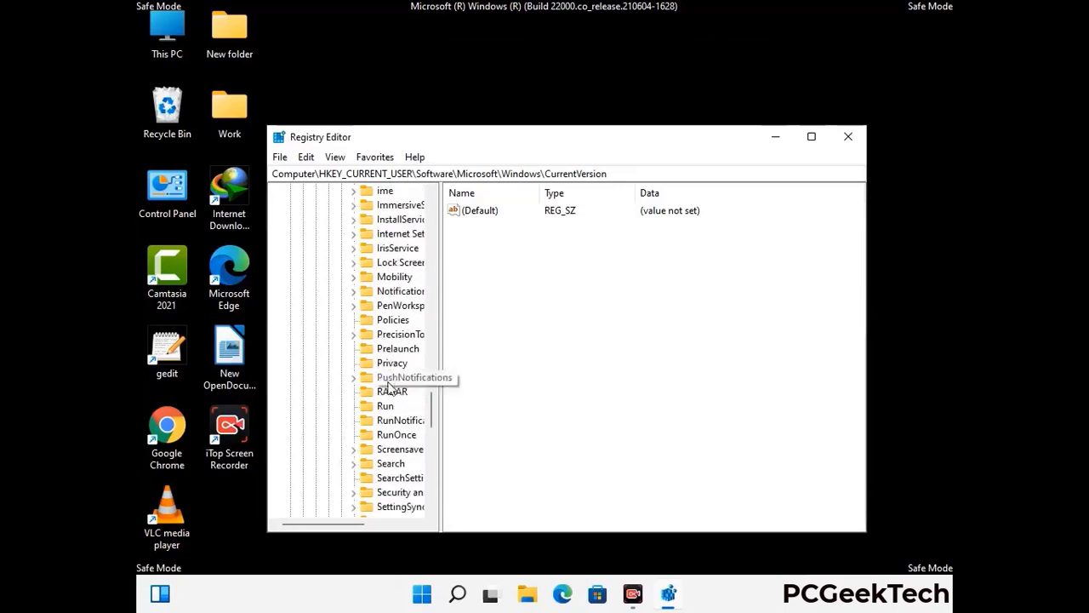
pyautogui.click(386, 408)
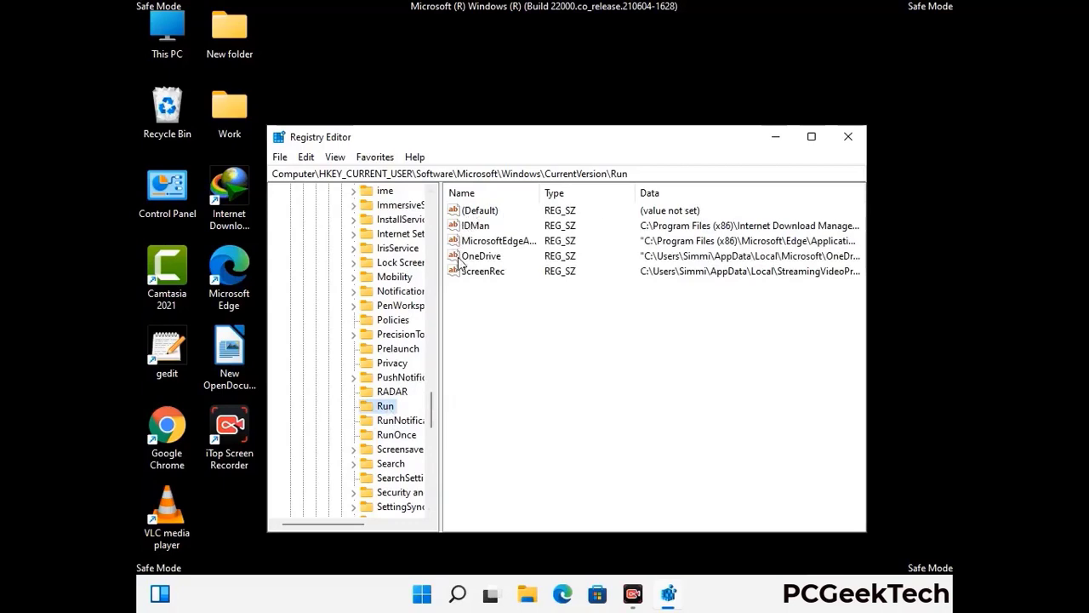
# Step: Delete the ScreenRec value from the Run key and confirm its permanent removal
pyautogui.click(481, 272)
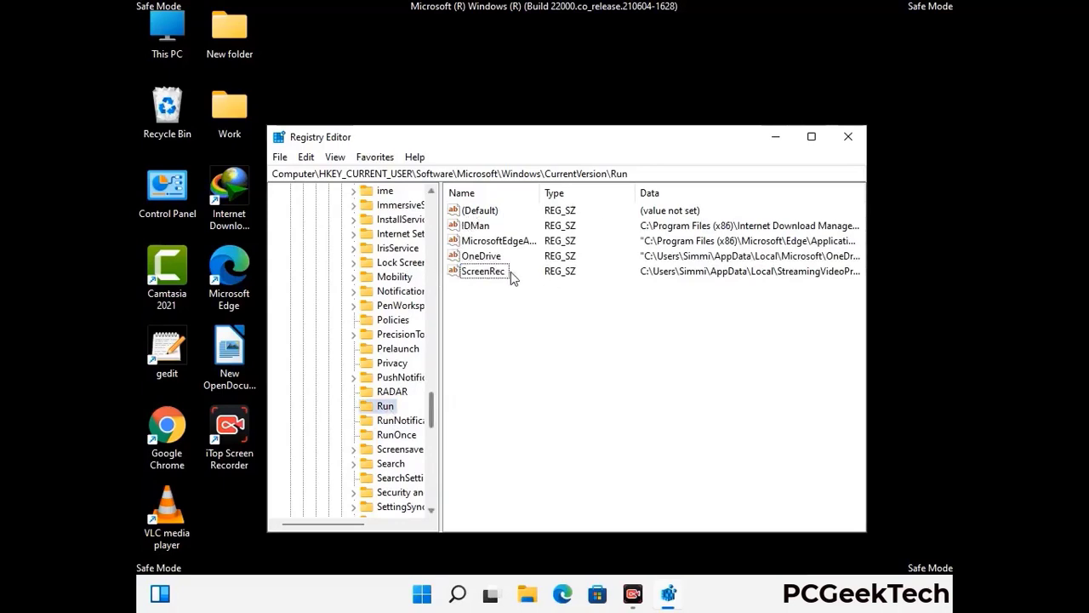
pyautogui.click(494, 274)
pyautogui.rightClick(494, 277)
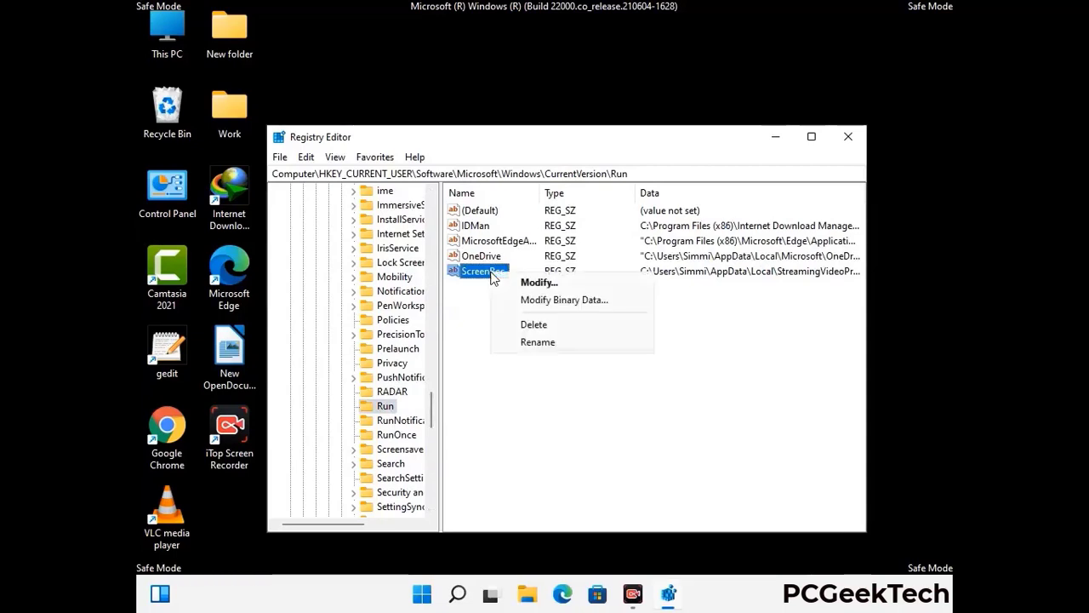
pyautogui.click(523, 325)
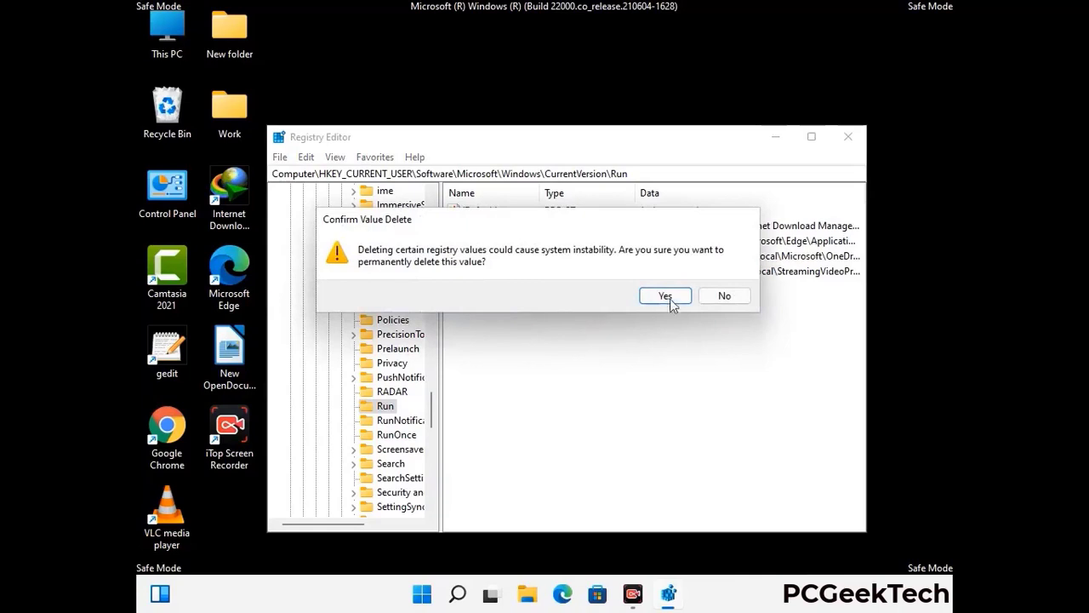
pyautogui.click(668, 296)
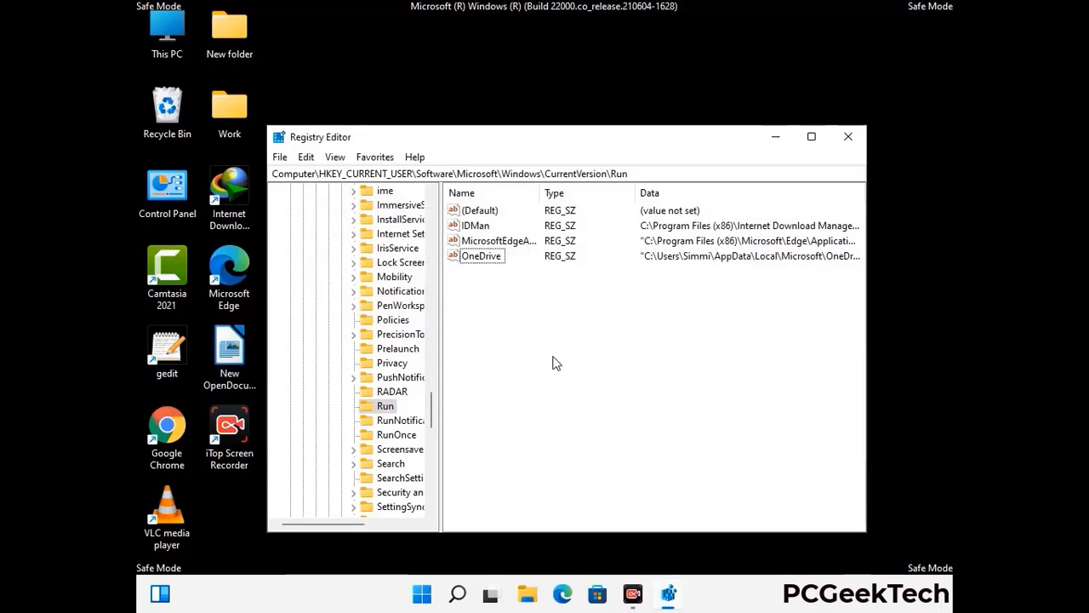
# Step: Search the registry's keys, values and data for "Virus Name", stop the search and close Registry Editor
pyautogui.hotkey('ctrl', 'f')
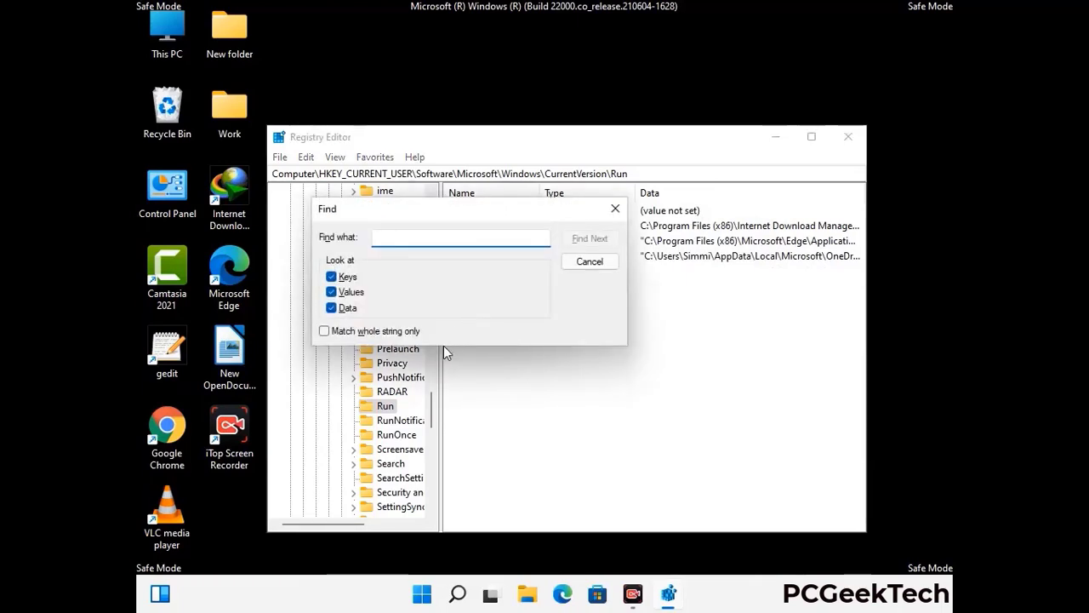
pyautogui.write('Vl')
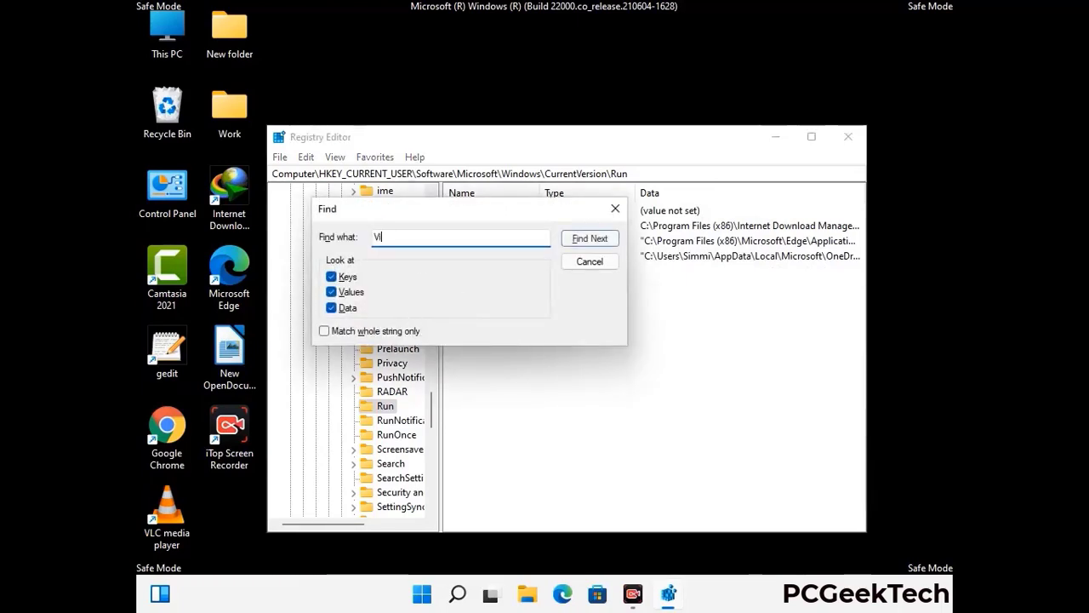
pyautogui.write('rus N')
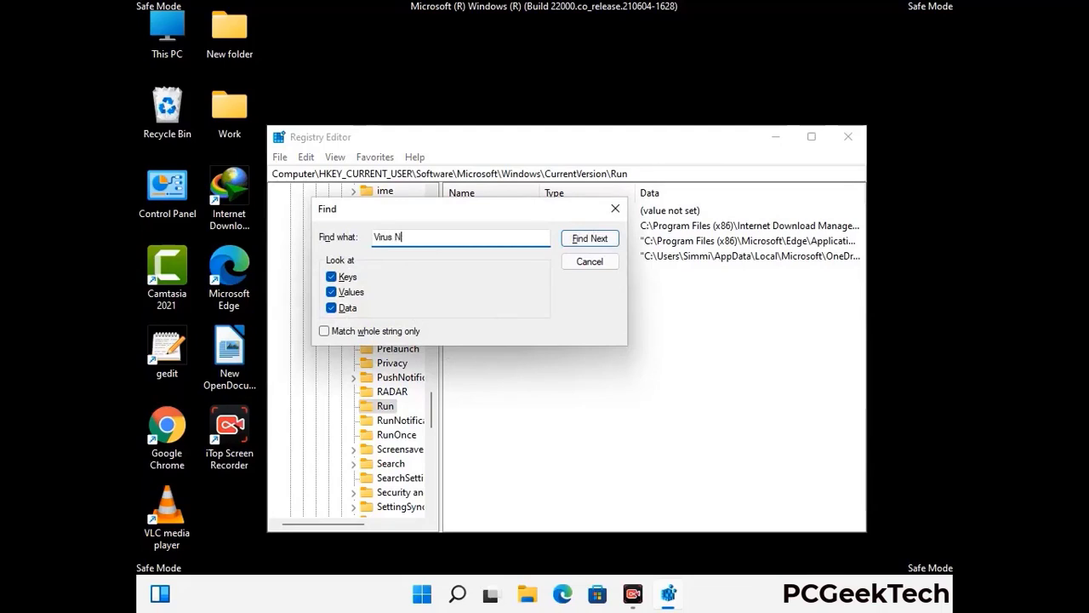
pyautogui.write('ame')
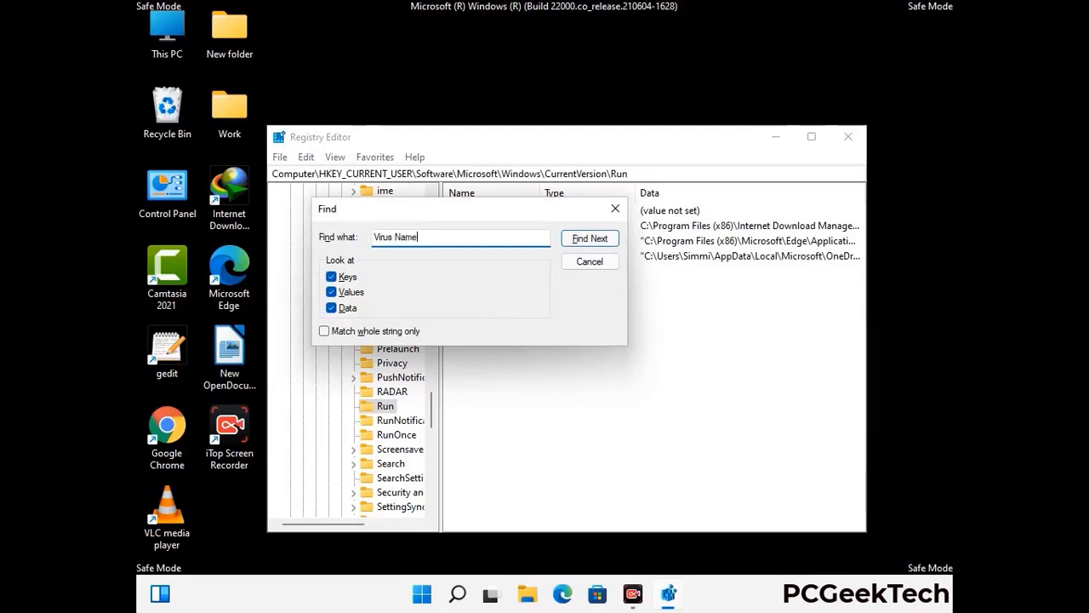
pyautogui.click(577, 241)
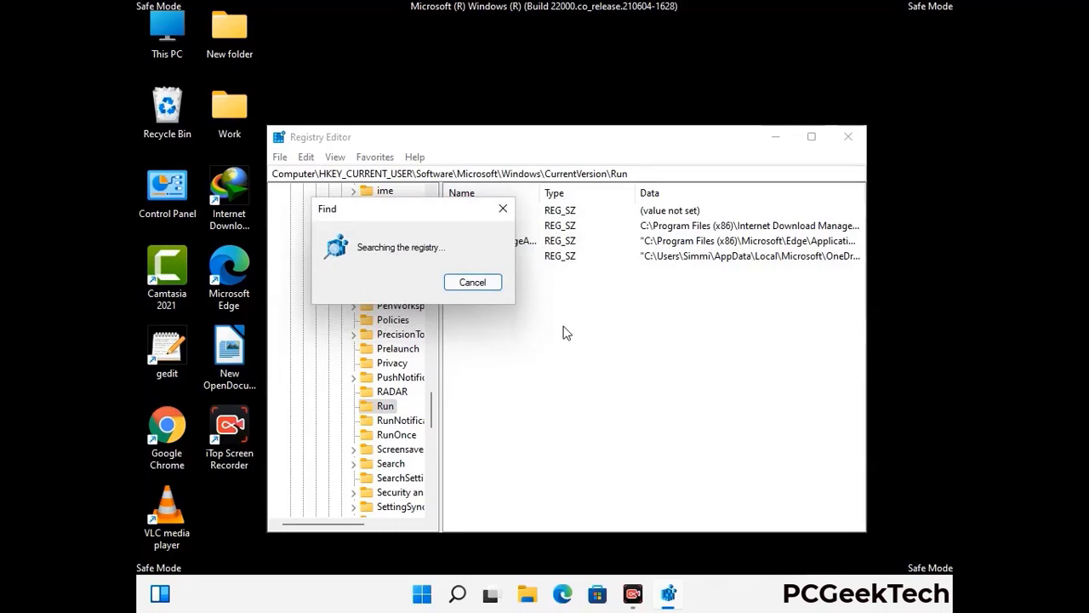
pyautogui.click(510, 211)
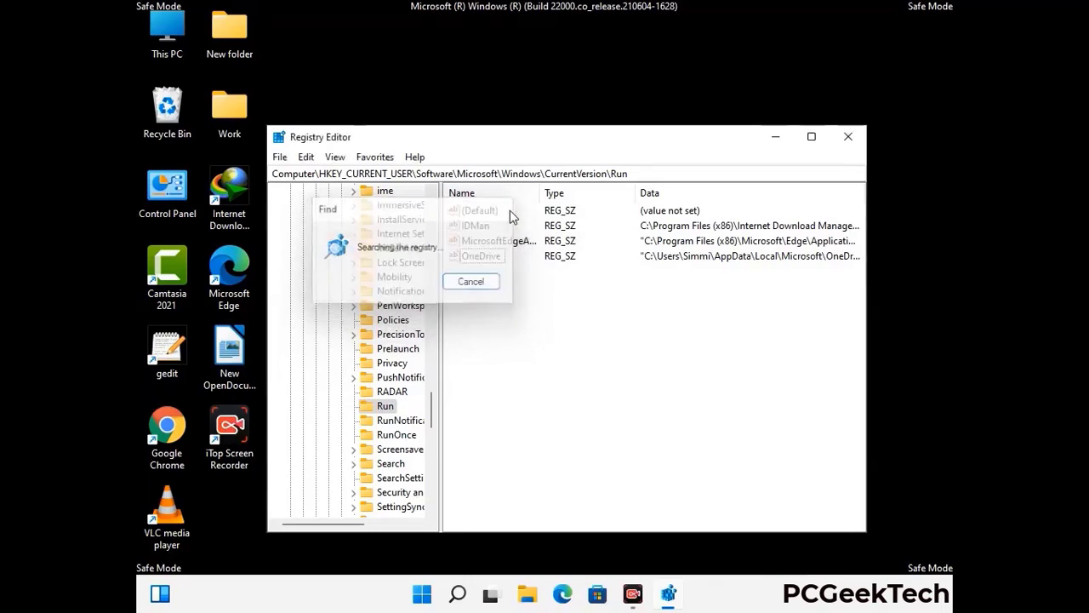
pyautogui.click(851, 140)
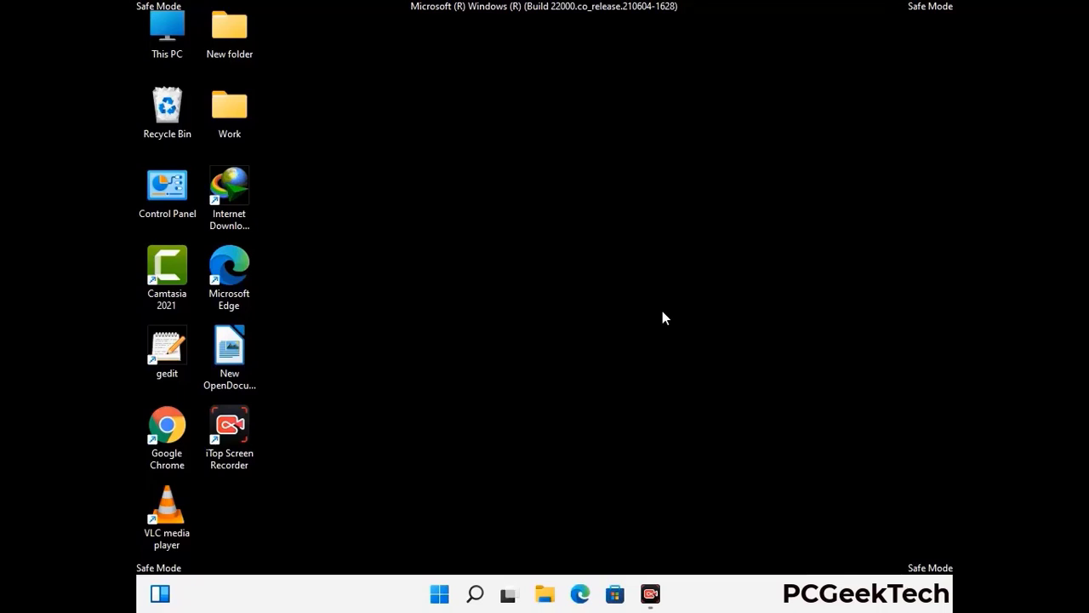
# Step: Run msconfig to open System Configuration and turn off Safe boot in the Windows 11 boot options
pyautogui.press('super+r')
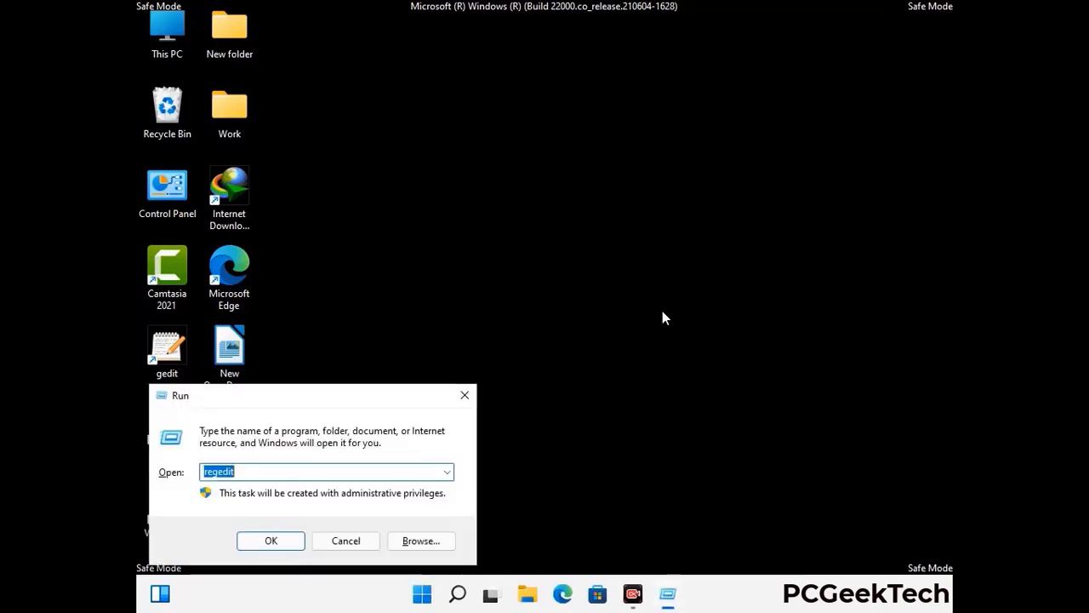
pyautogui.moveTo(320, 397); pyautogui.dragTo(560, 170)
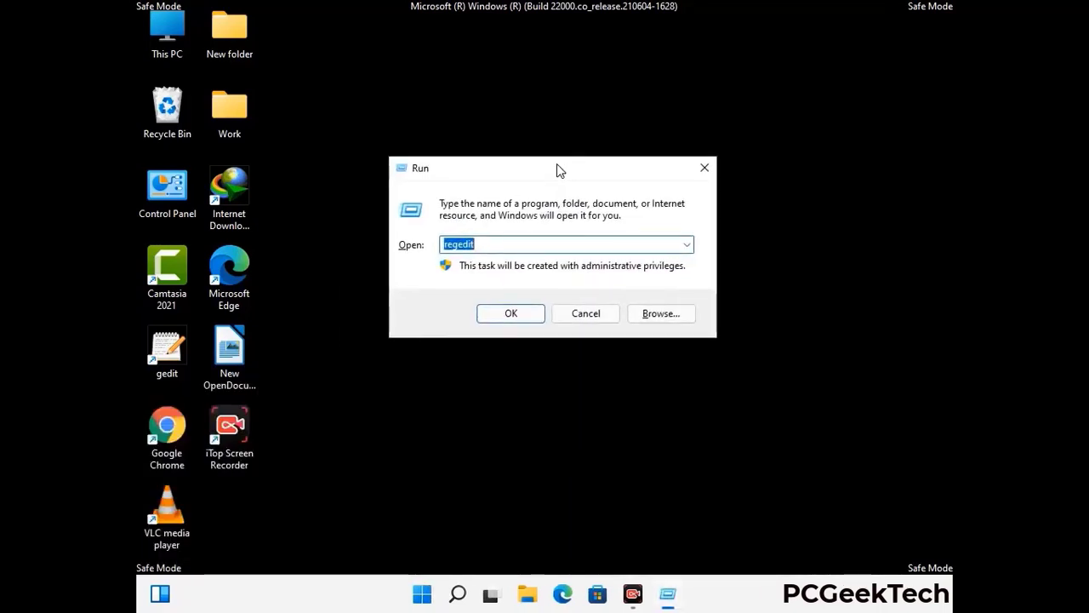
pyautogui.write('msconfig')
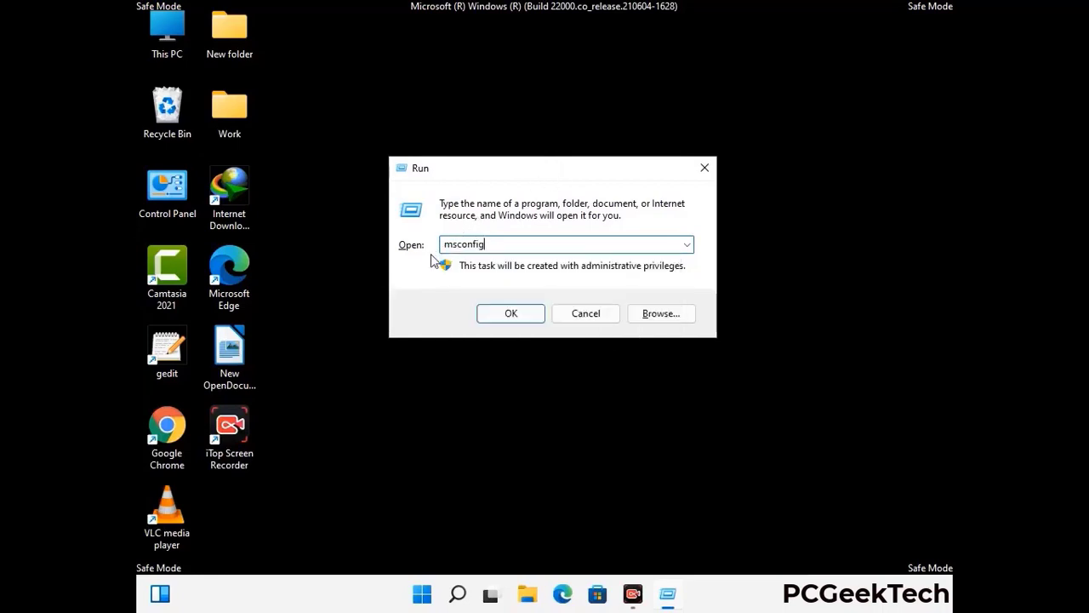
pyautogui.click(508, 313)
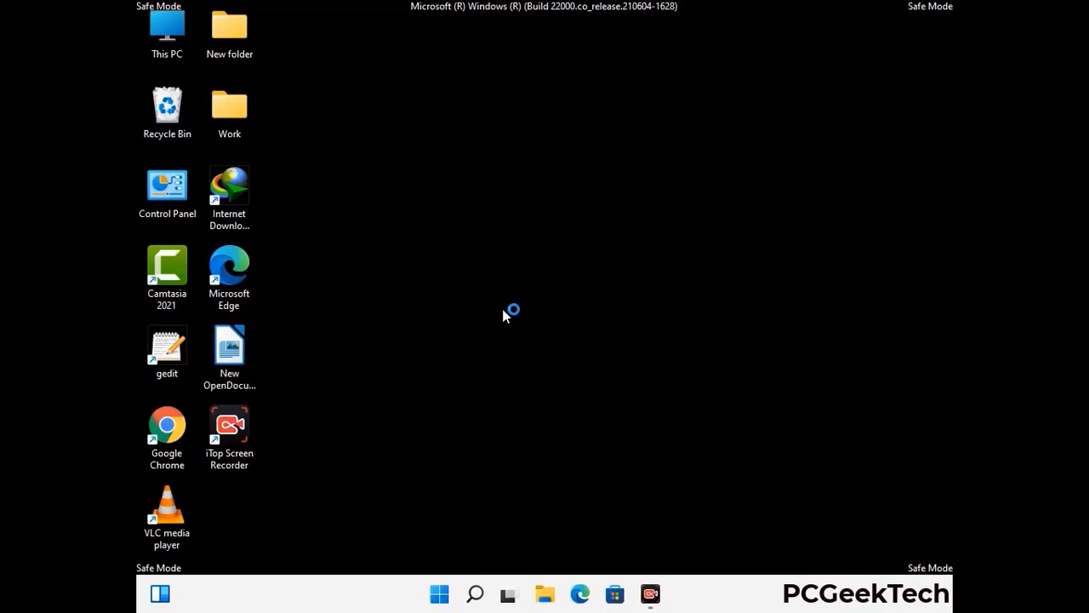
pyautogui.click(376, 170)
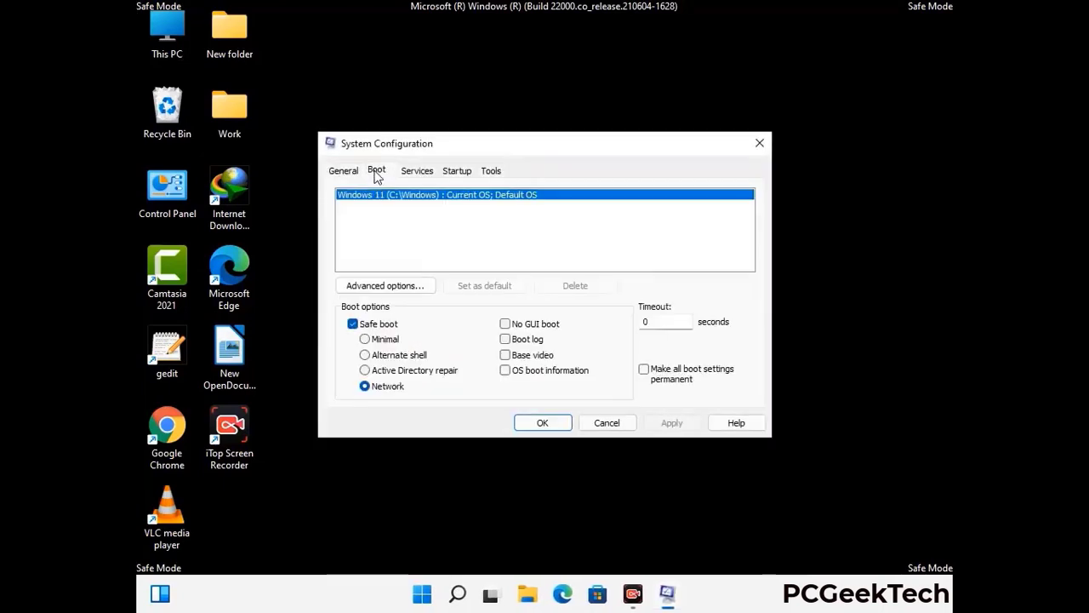
pyautogui.click(352, 325)
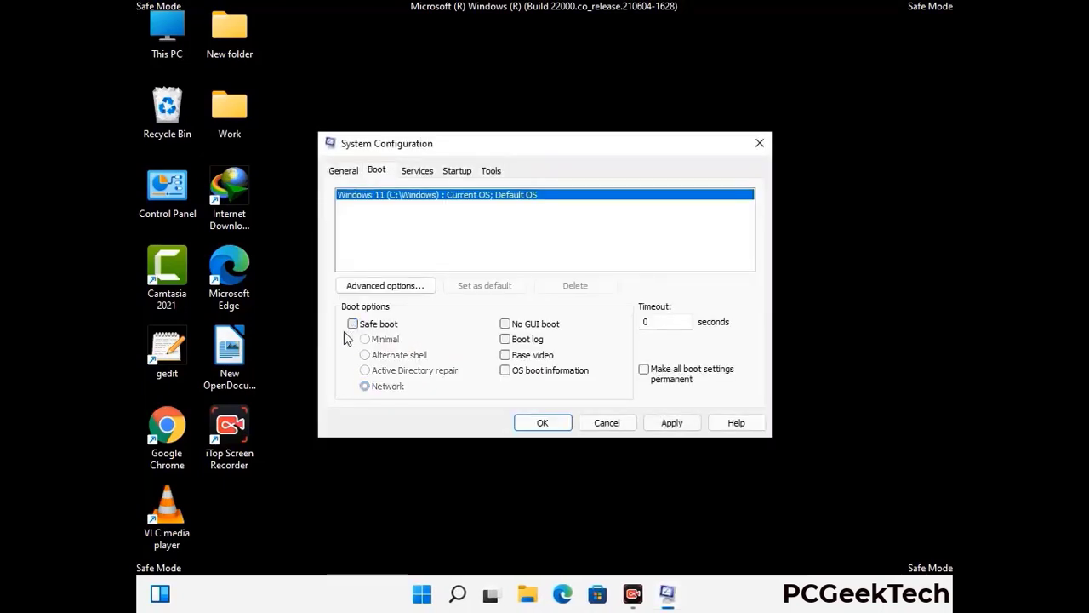